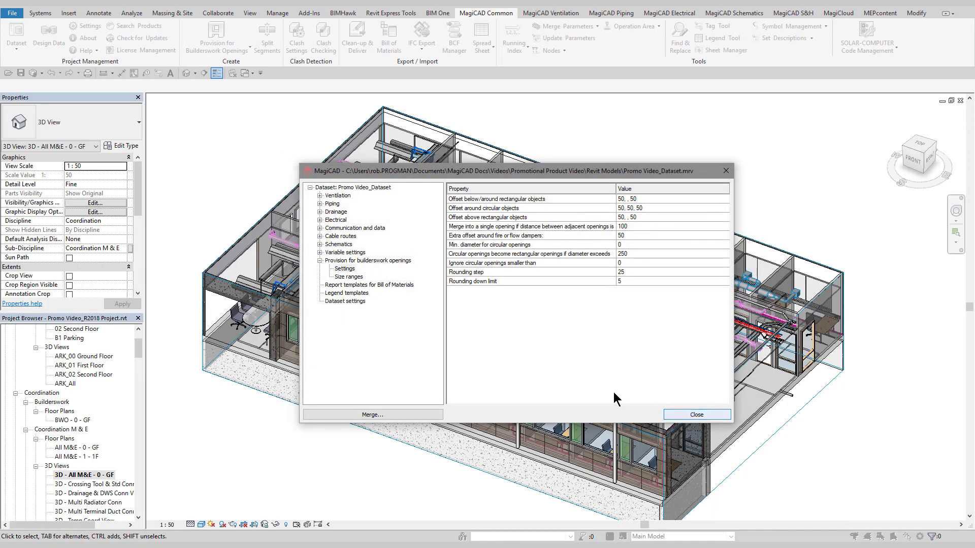
Step: Generate current-view provisions for ducts, pipes and cable trays through walls, floors and roofs
click(679, 419)
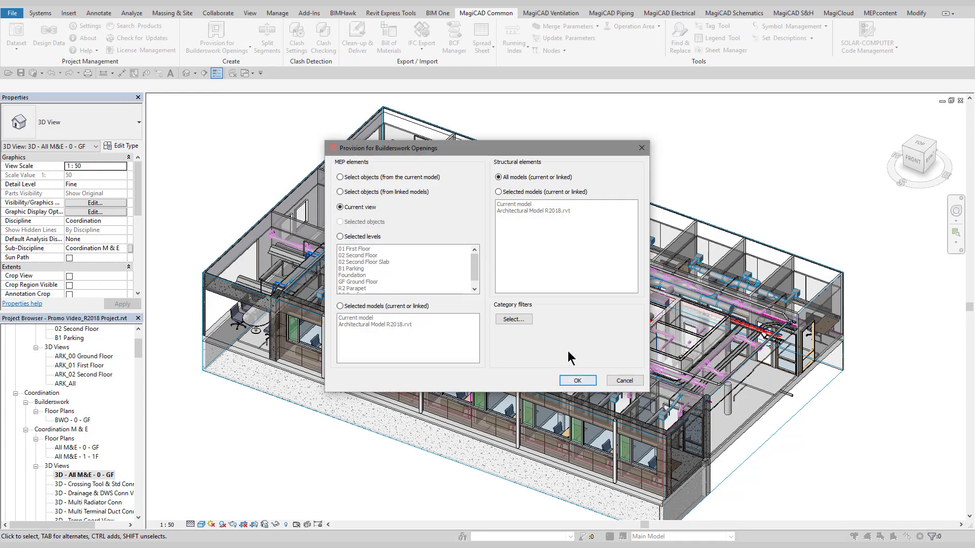
click(515, 322)
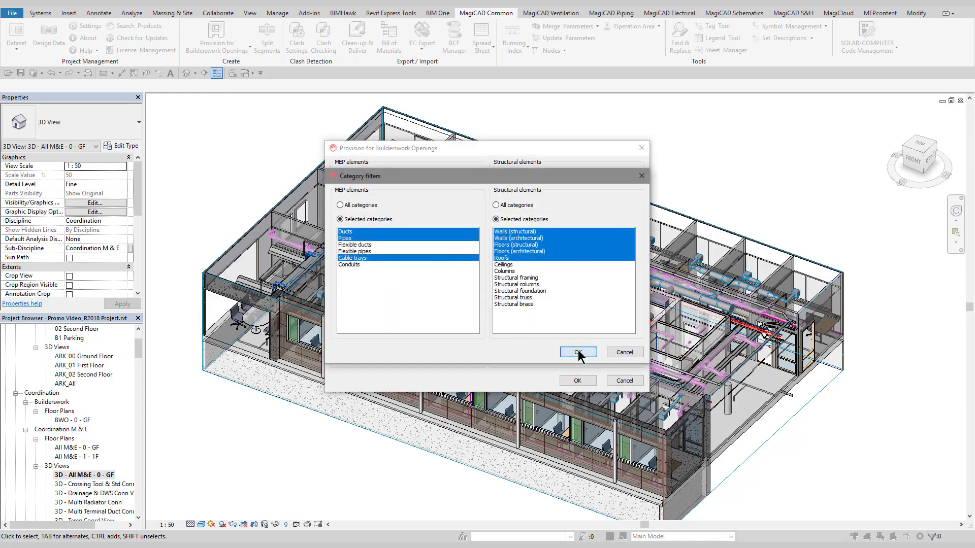
click(578, 353)
click(577, 381)
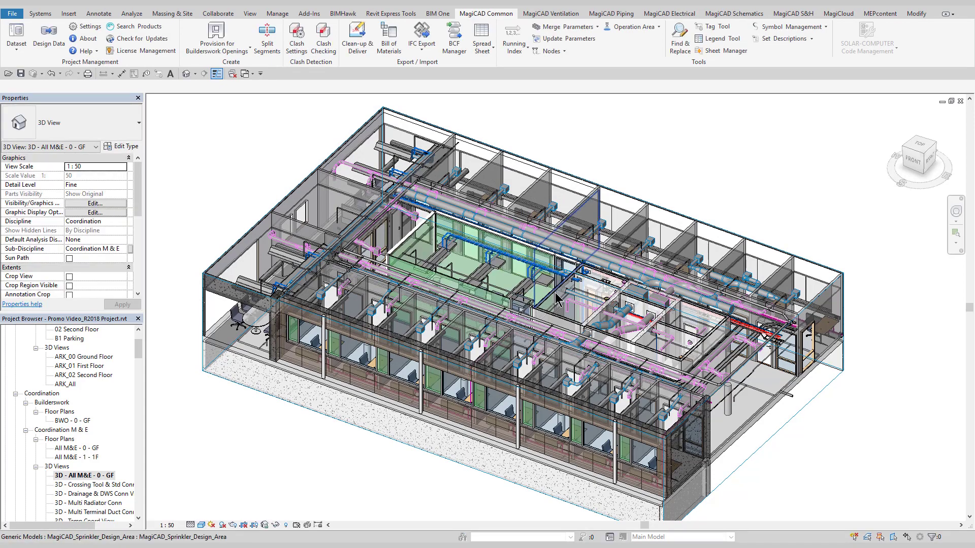
Step: Zoom in and orbit around a provision box placed around the pipes
scroll(556, 299, up, 3)
scroll(555, 309, up, 3)
scroll(553, 319, up, 4)
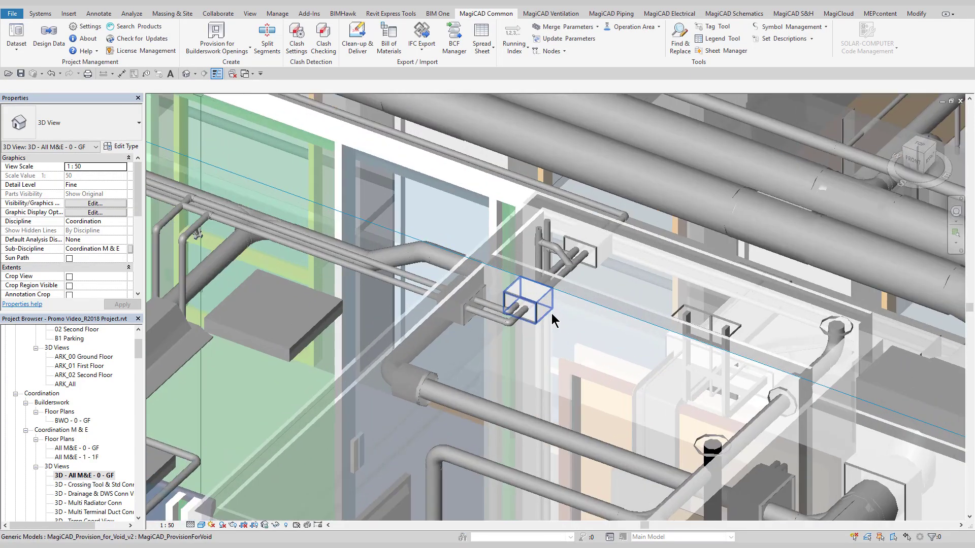
click(530, 308)
scroll(524, 327, up, 2)
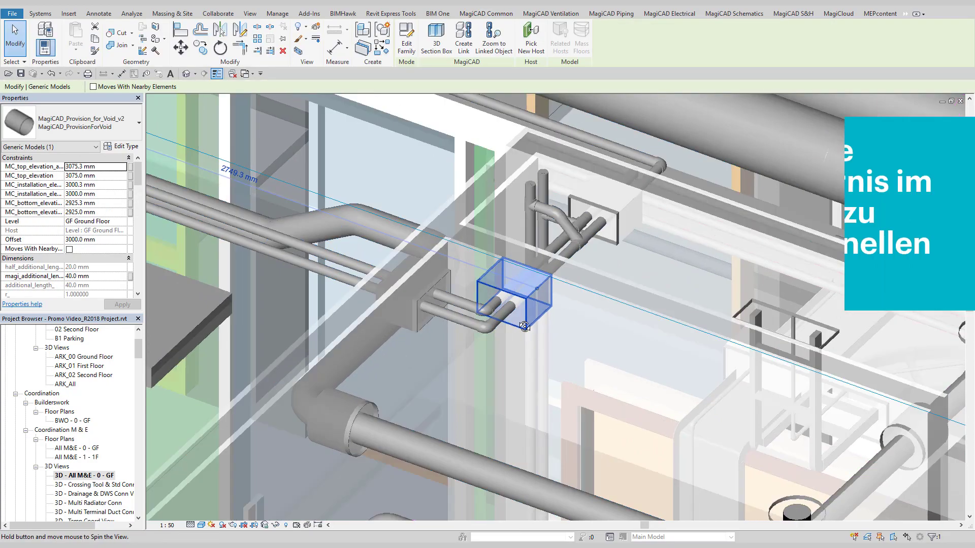
shift+middle_drag(525, 326, 481, 345)
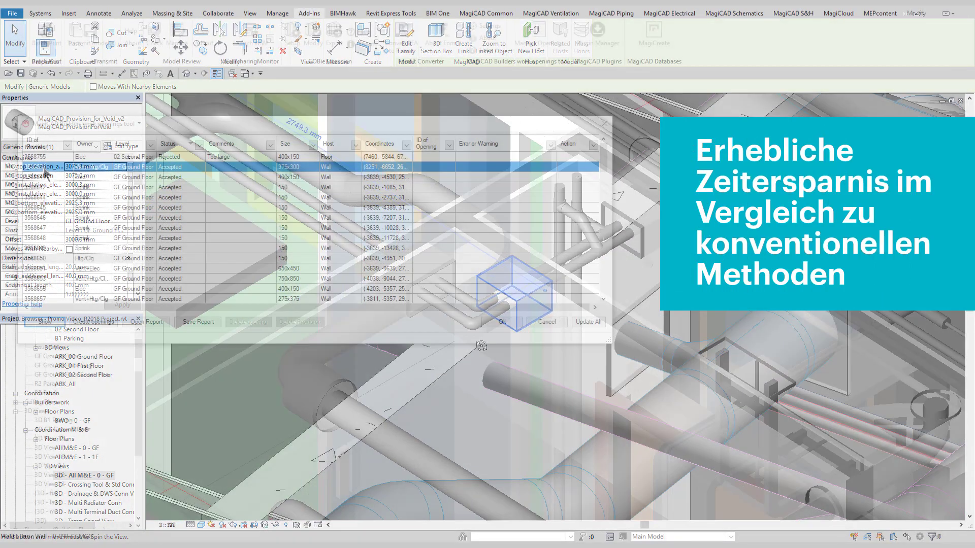
Step: Preview provision 3568638 in 3D and orbit to inspect it
click(47, 180)
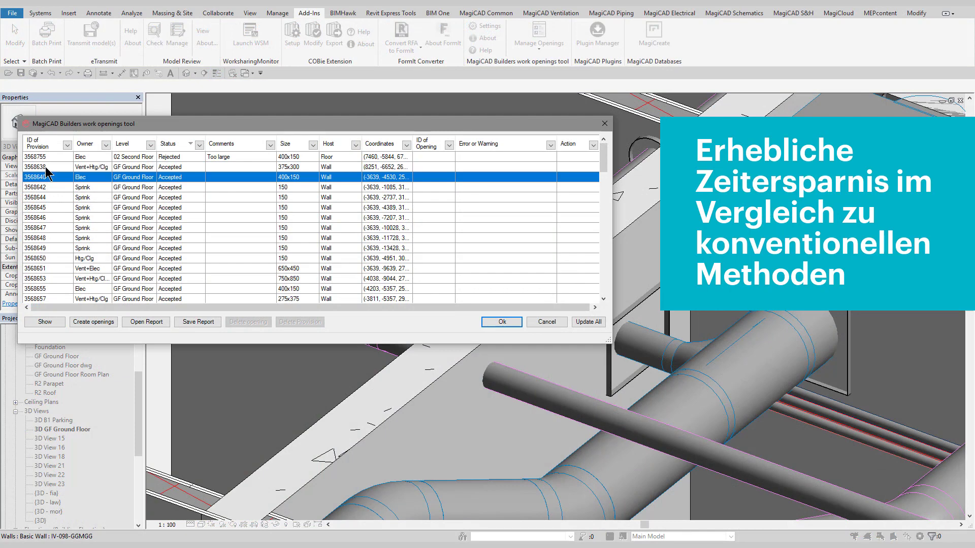
click(46, 167)
click(41, 322)
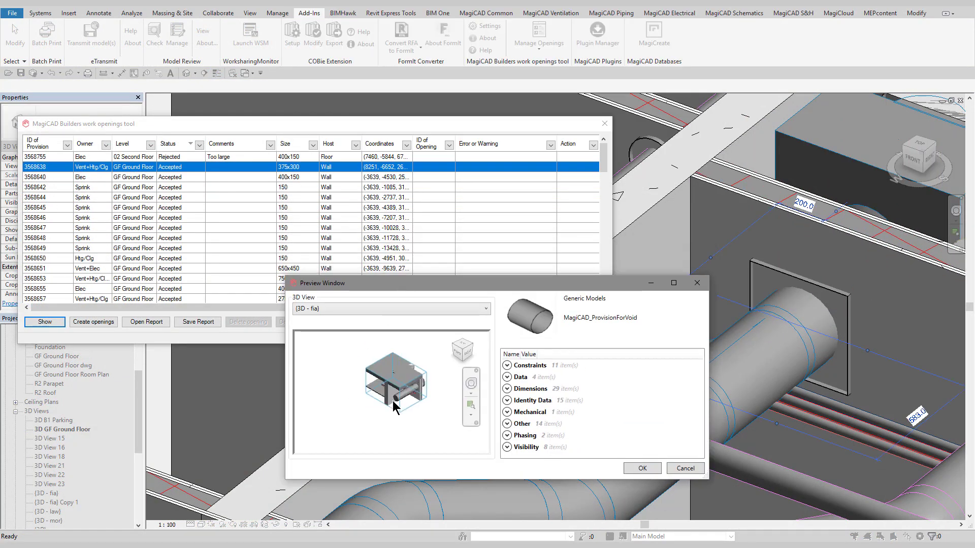
shift+middle_drag(382, 400, 433, 365)
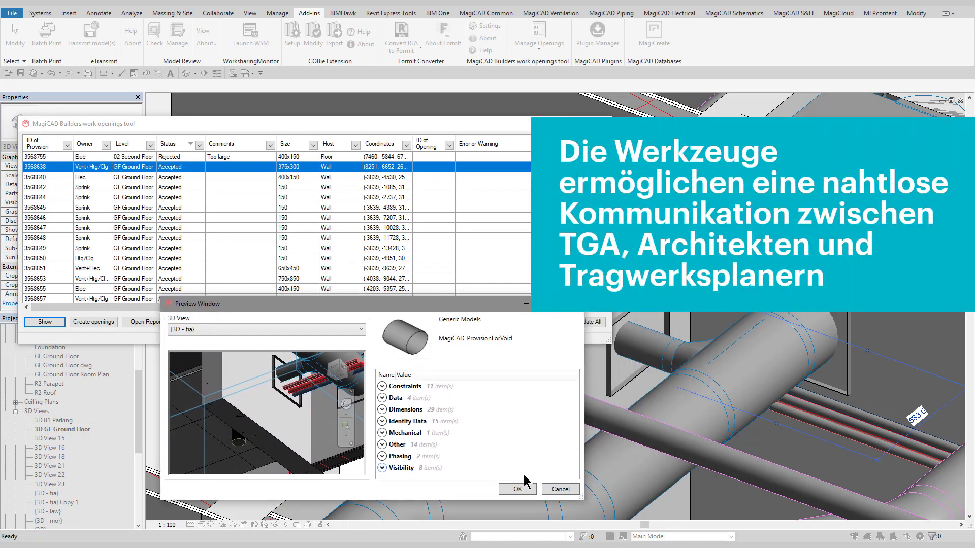
click(519, 488)
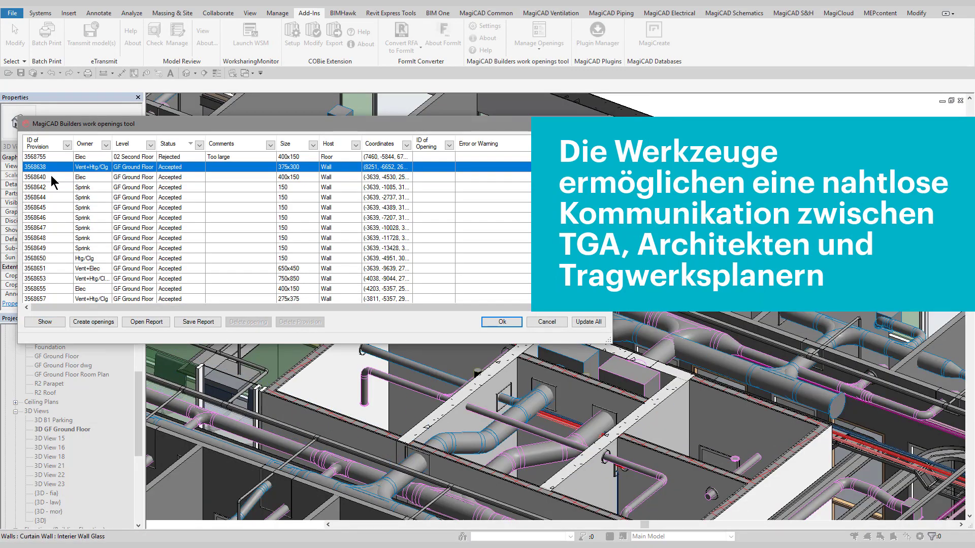
Step: Create openings for every listed provision, producing 77 openings
key(ctrl+a)
click(93, 321)
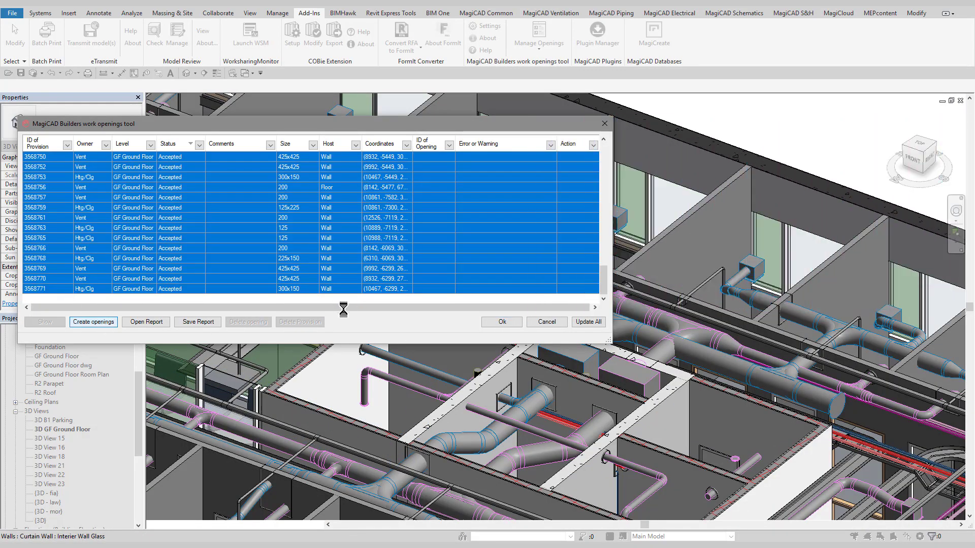
click(350, 257)
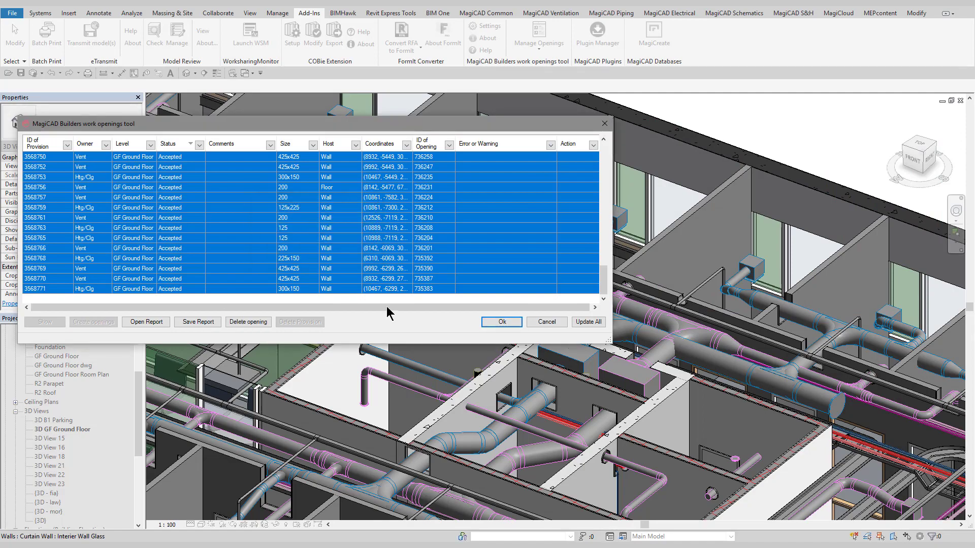
click(501, 321)
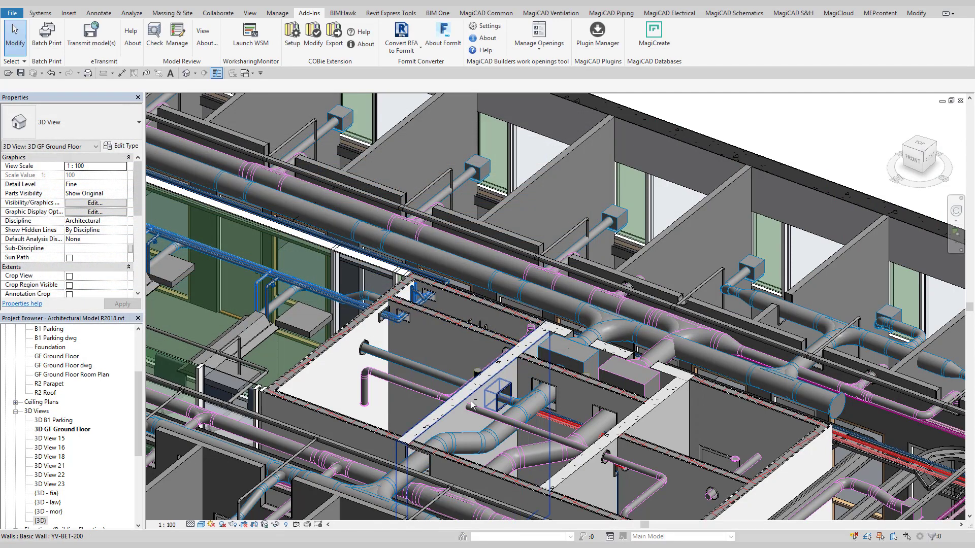
Step: Zoom in, select the new opening void in the wall and orbit around it
scroll(498, 395, up, 2)
scroll(498, 394, up, 2)
scroll(508, 365, up, 3)
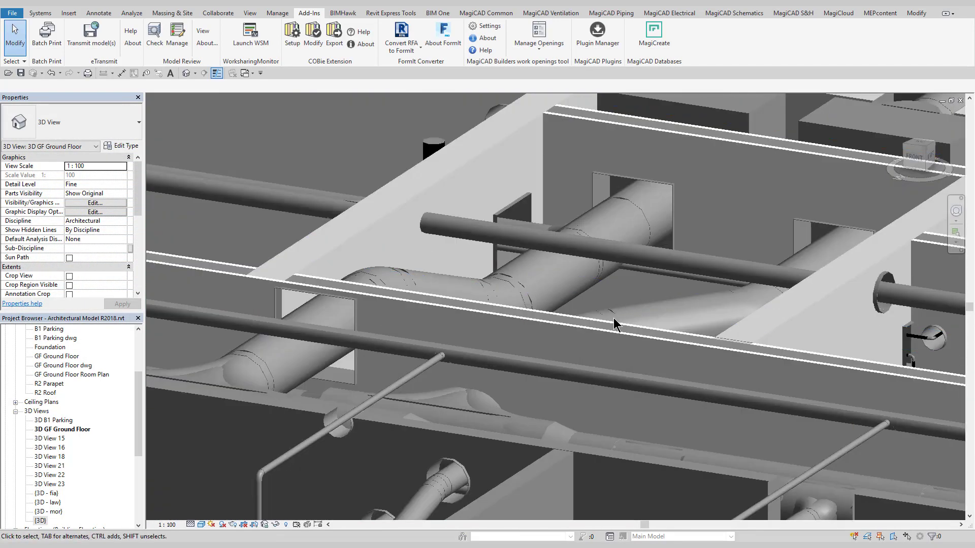
scroll(516, 337, up, 2)
click(514, 278)
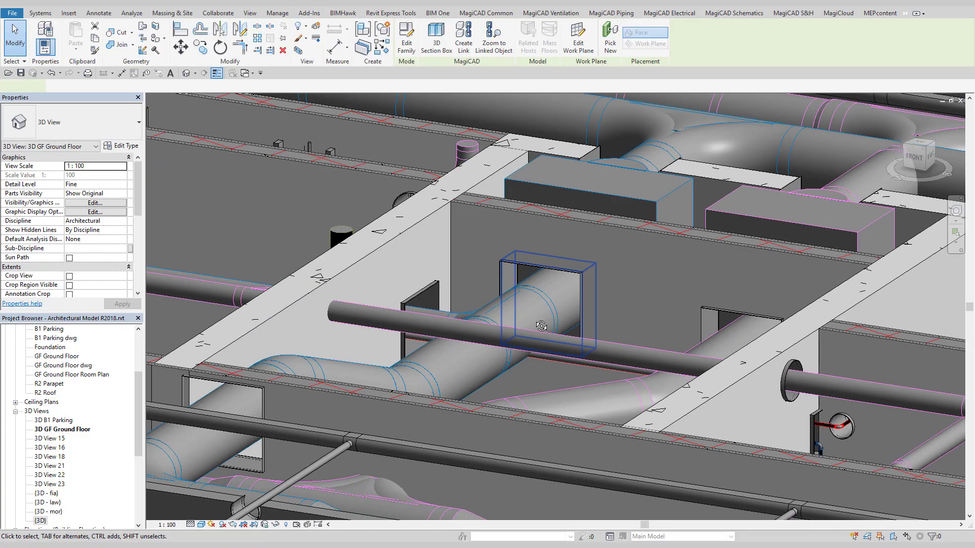
shift+middle_drag(515, 278, 529, 407)
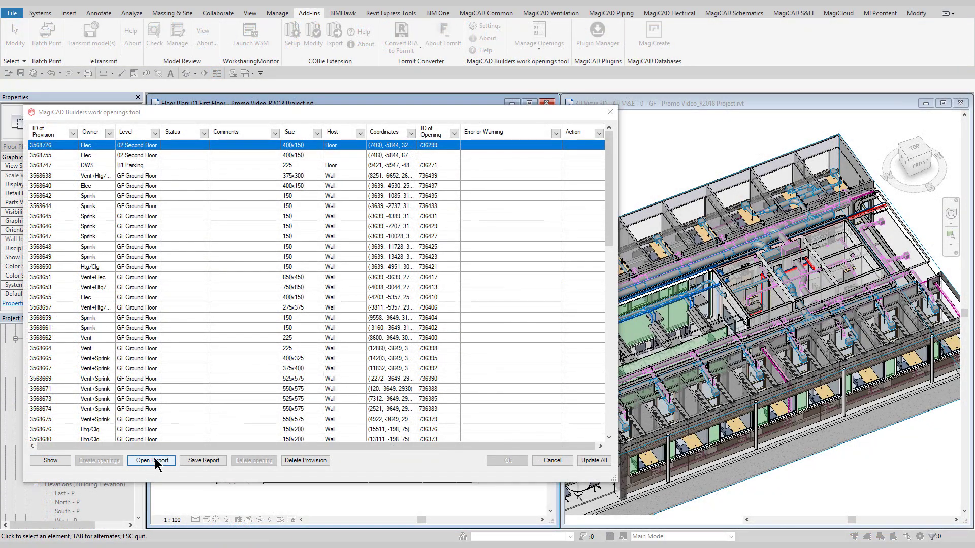
Step: Load the saved openings report and locate rejected provision 3568755 in the model
click(156, 461)
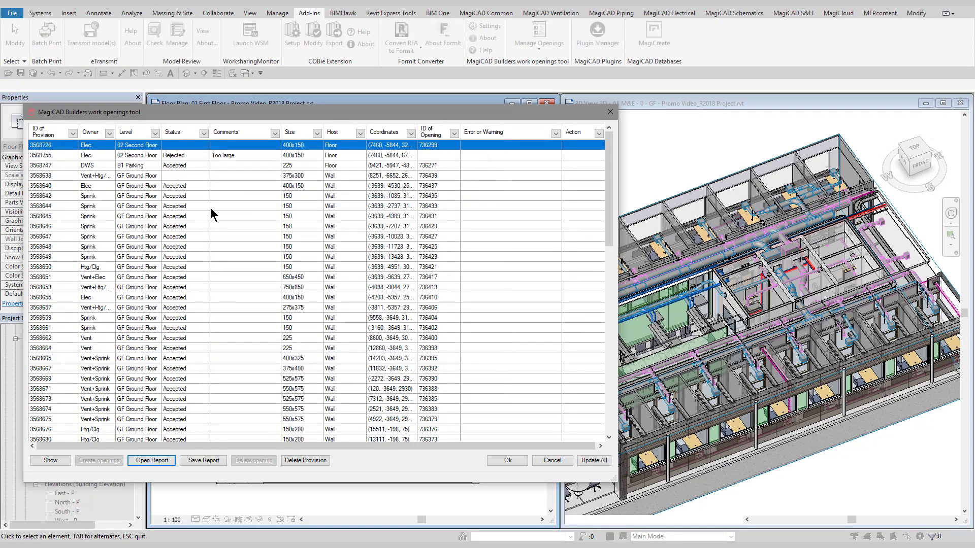
click(144, 176)
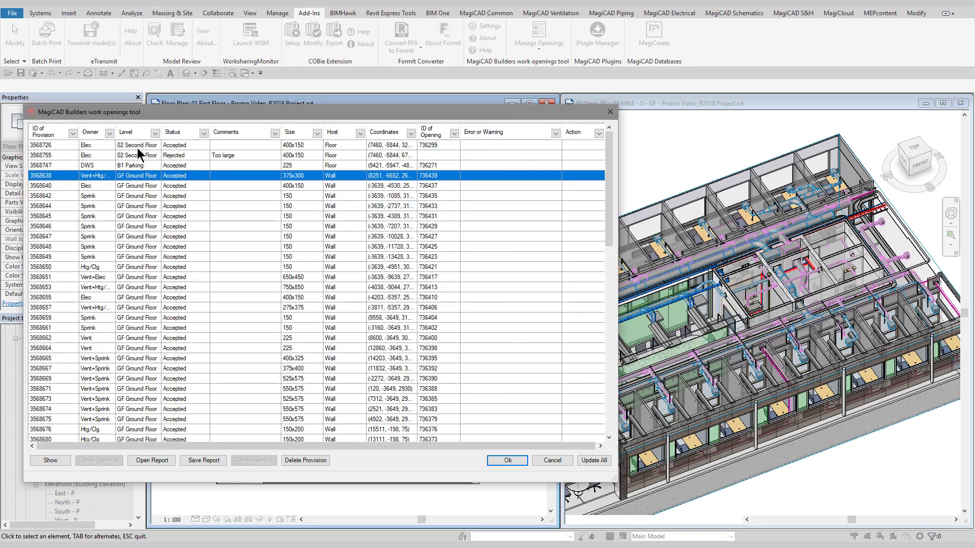
click(137, 148)
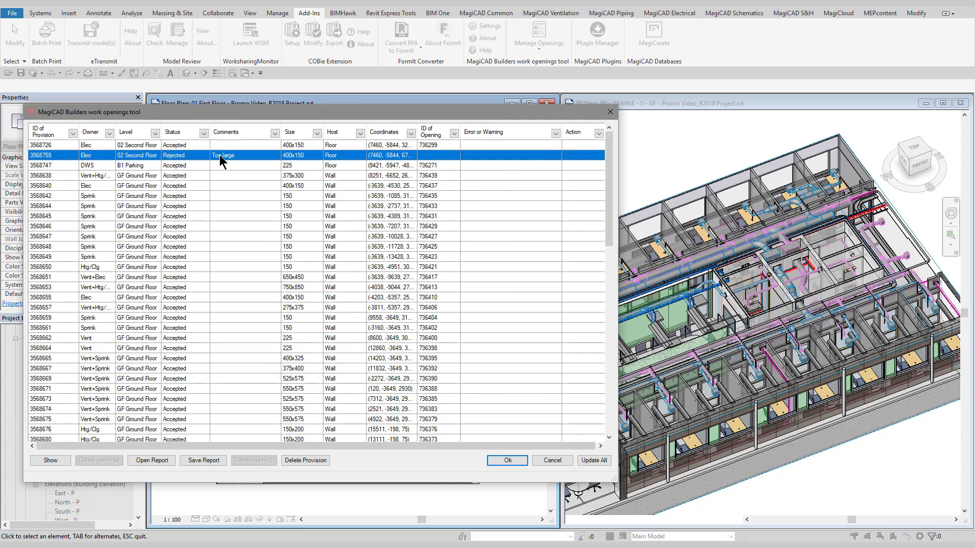
click(51, 460)
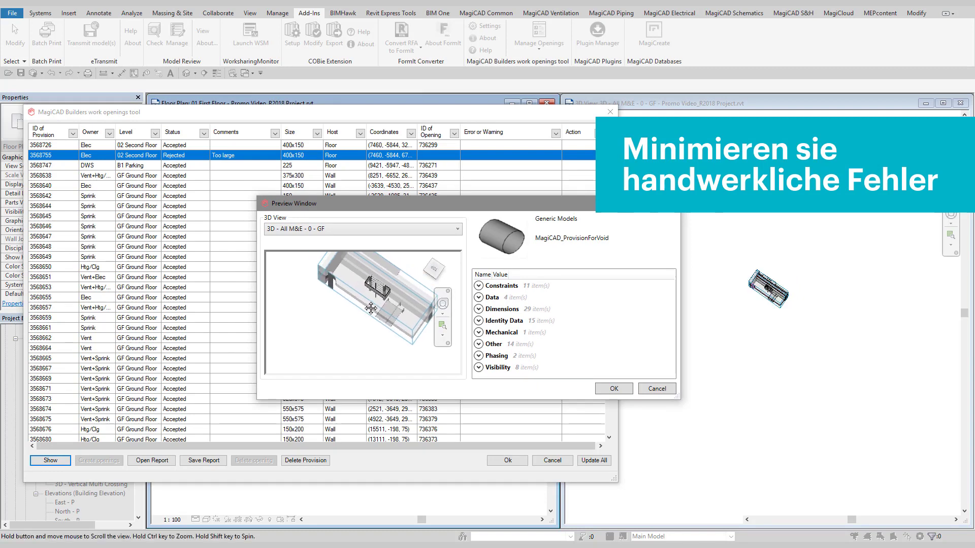
click(613, 389)
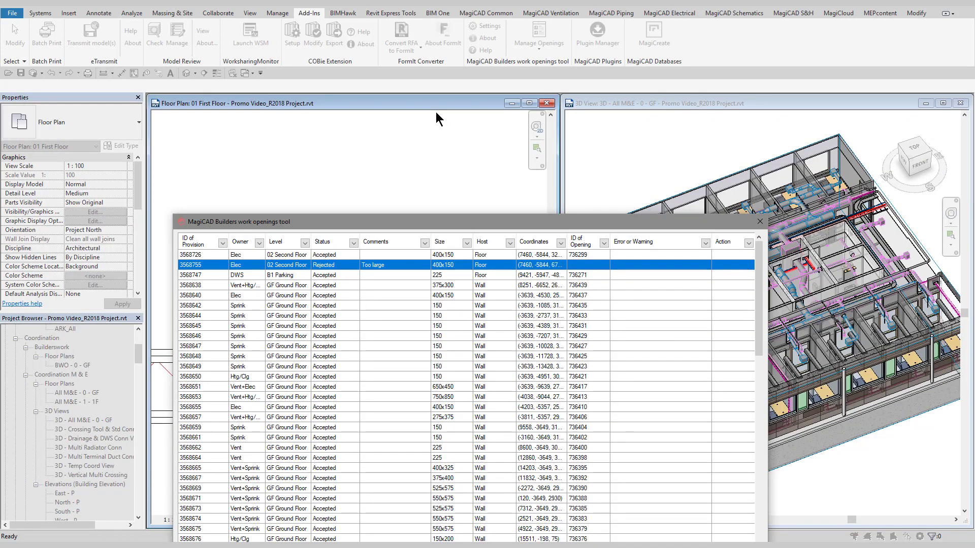
Step: Move the openings list aside to inspect the rejected floor provision on the plan and 3D model
drag(396, 219, 633, 143)
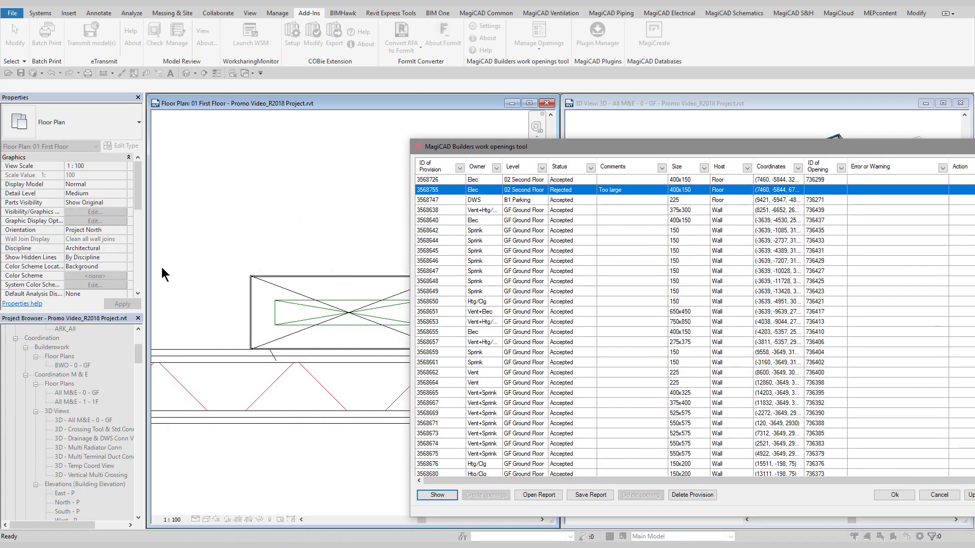
scroll(268, 295, down, 2)
scroll(266, 293, down, 3)
scroll(269, 295, up, 2)
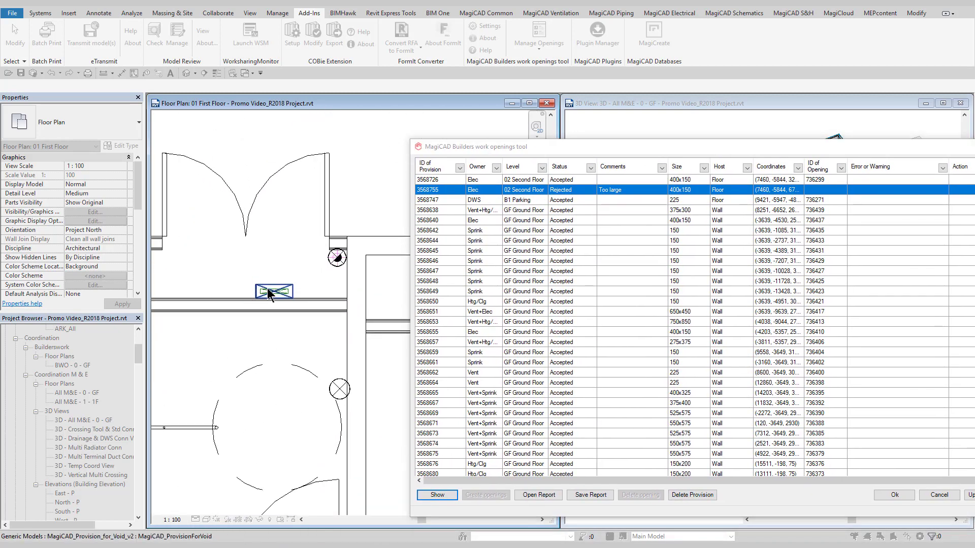
drag(549, 151, 165, 124)
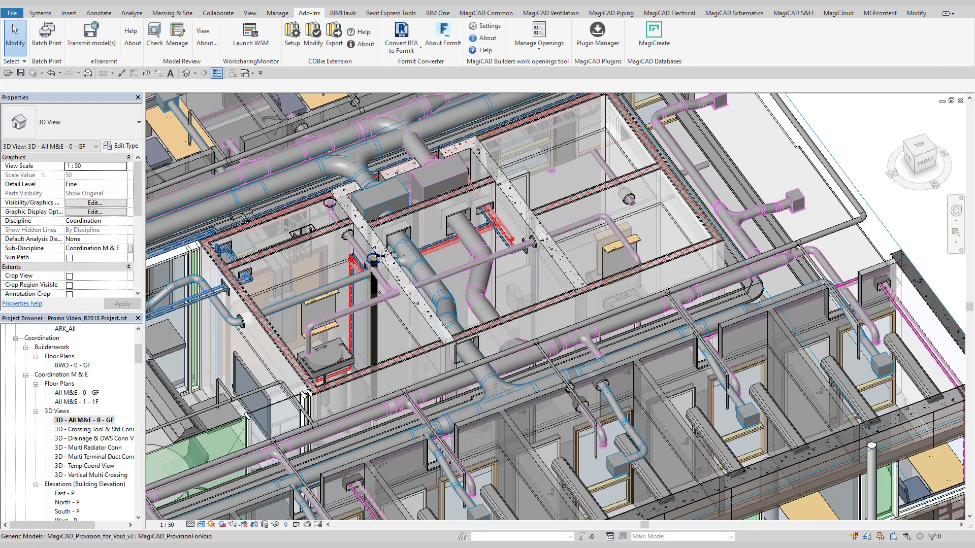
Step: Select the duct opening box and orbit to view it from the front
middle_drag(454, 312, 487, 346)
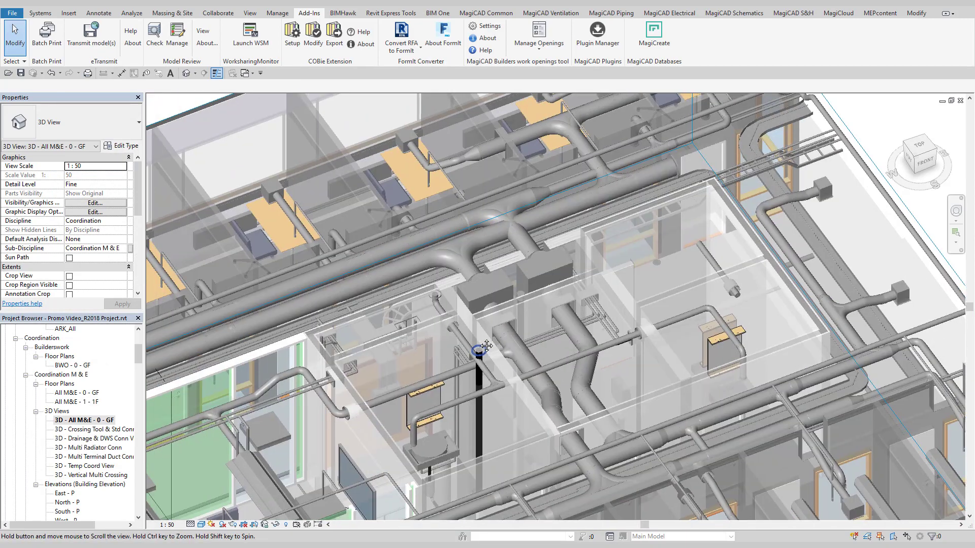
scroll(487, 346, up, 3)
scroll(511, 320, up, 2)
click(539, 328)
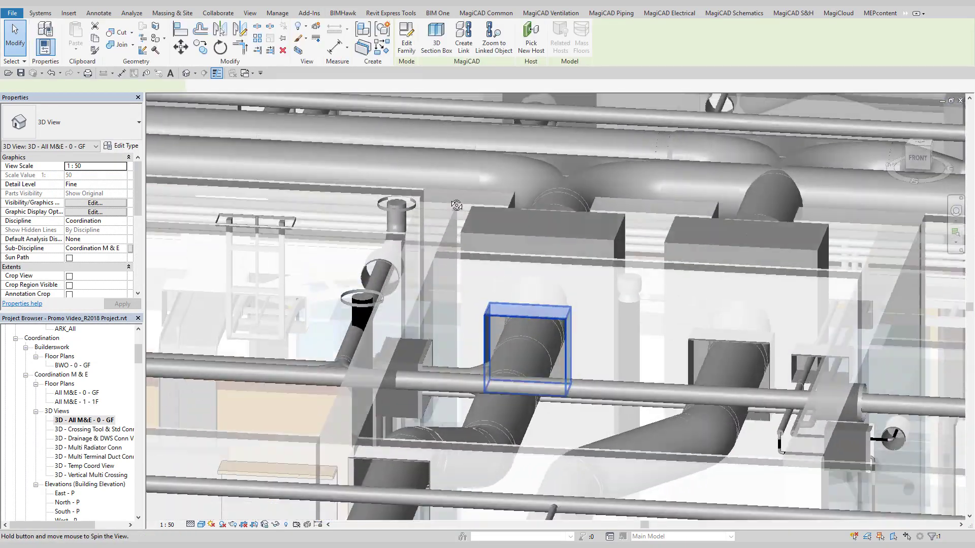
mouse_move(521, 316)
shift+middle_down()
mouse_move(793, 309)
mouse_move(681, 335)
shift+middle_up()
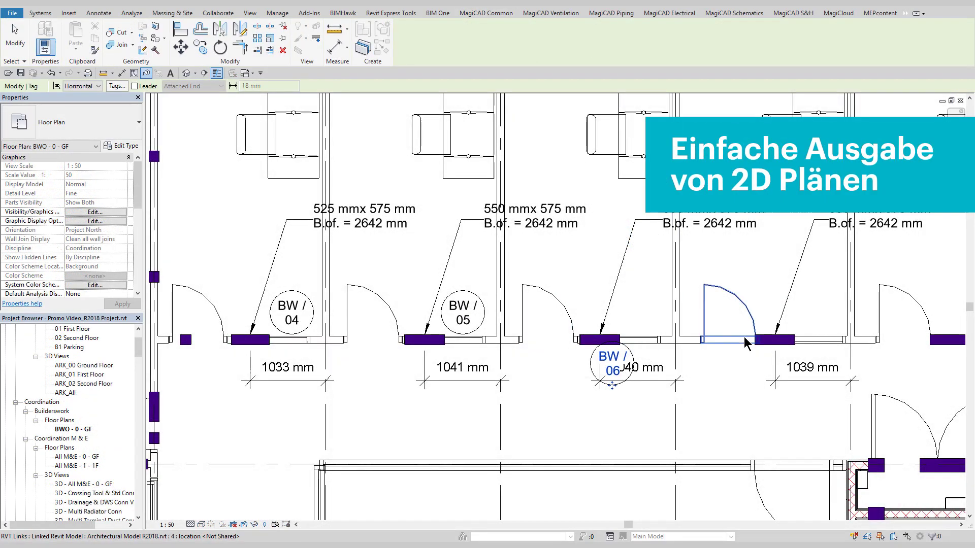
Step: Place the BW/07 tag and move BW/06 and BW/07 up level with the other labels
click(761, 347)
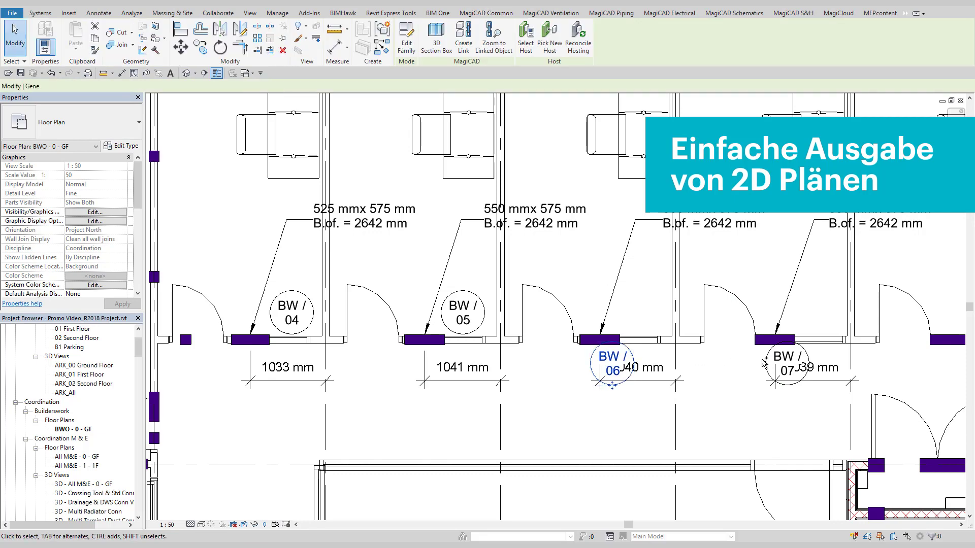
ctrl+click(765, 373)
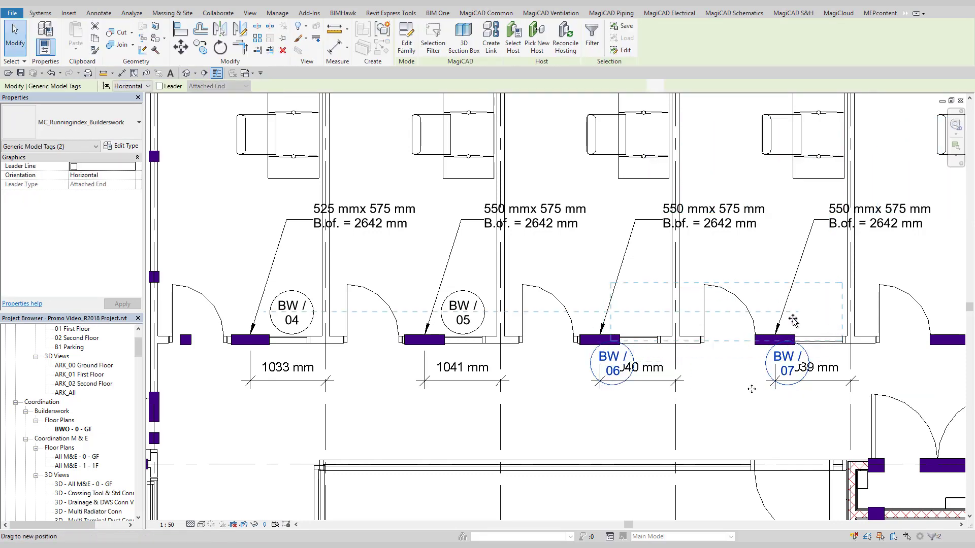
drag(793, 321, 817, 271)
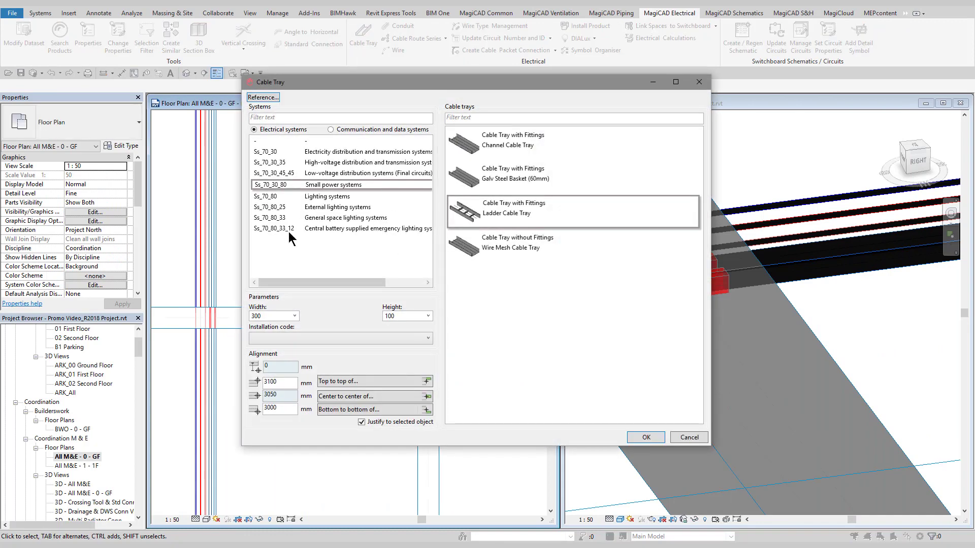
Step: Draw a 300×100 mm ladder cable tray 3000 mm across, then 4800 mm down
click(646, 437)
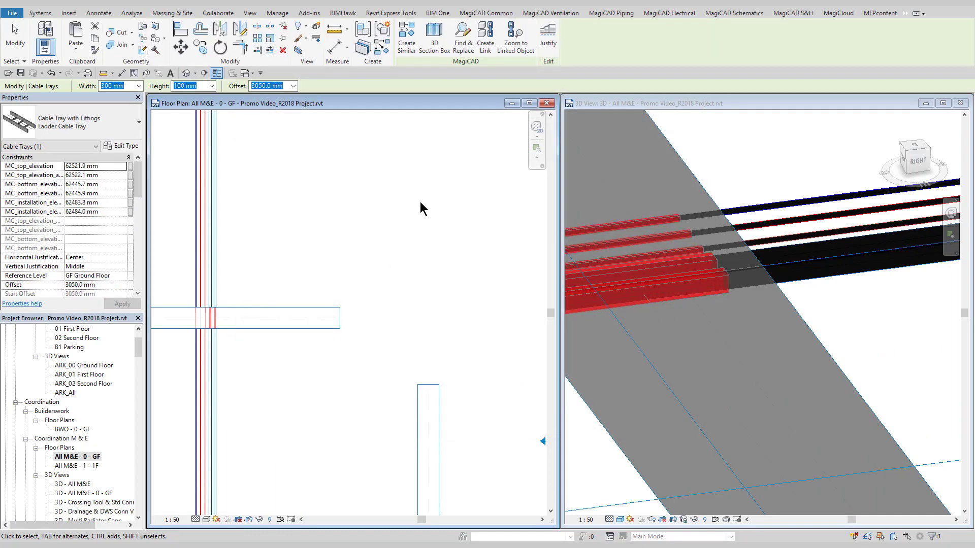
key(c)
key(s)
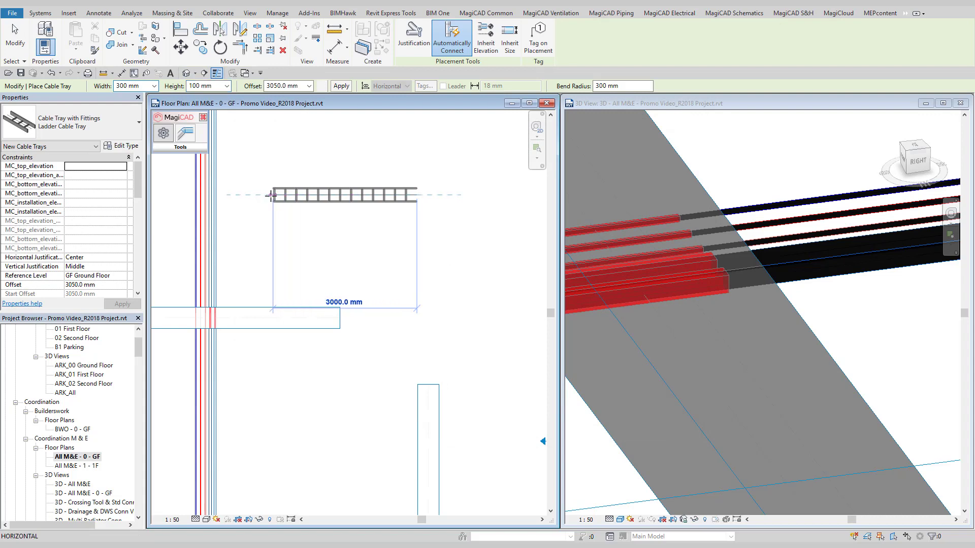
click(271, 195)
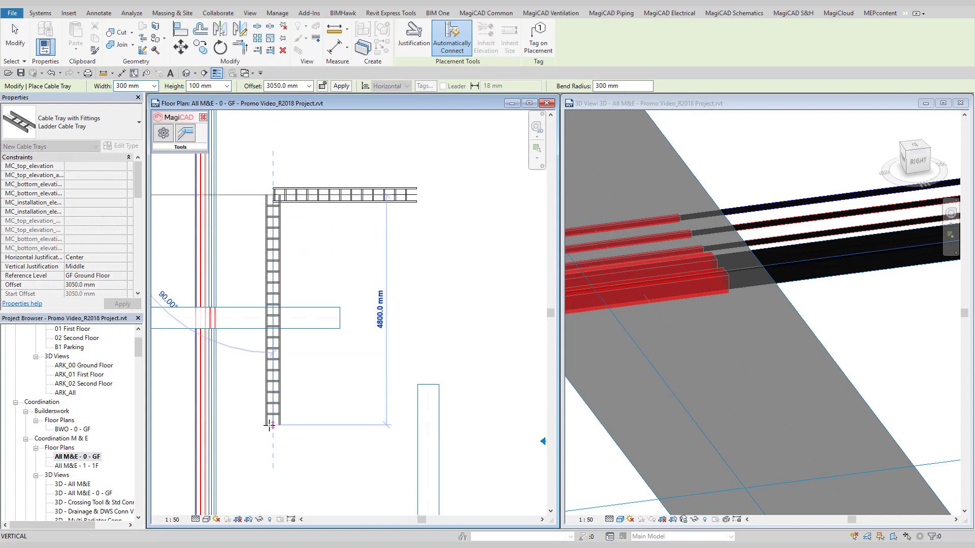
click(269, 487)
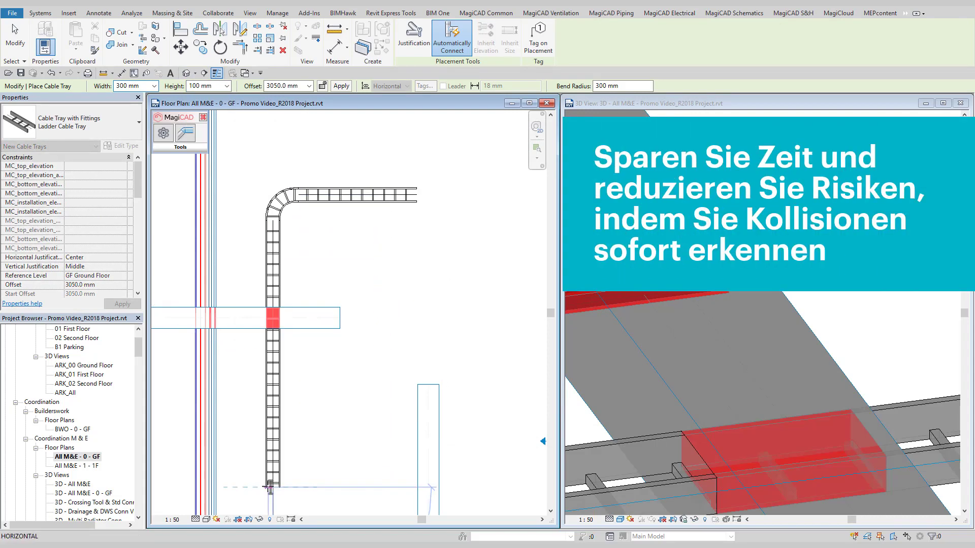
key(Escape)
key(Escape)
scroll(255, 357, up, 3)
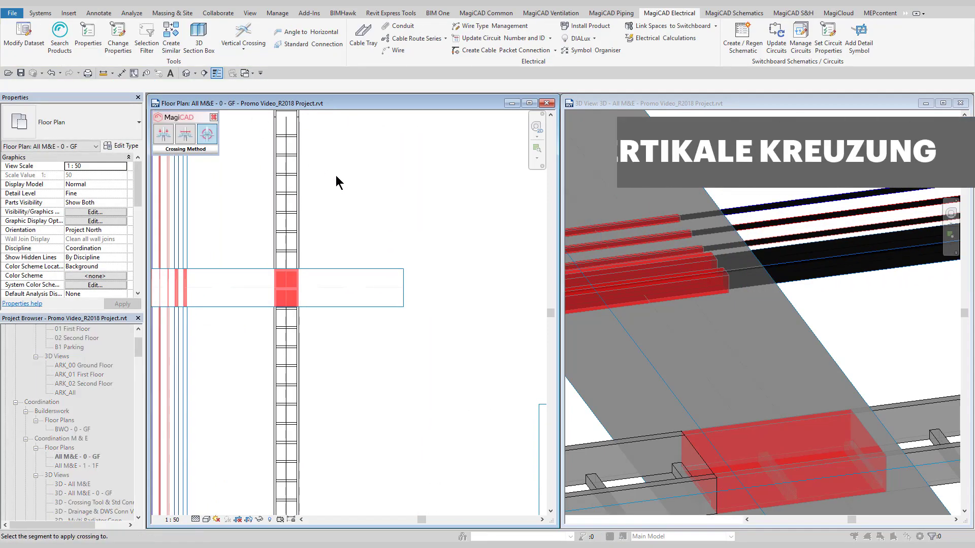
Step: Add a 45° vertical crossing so the vertical ladder tray rises over the clashing duct
click(301, 336)
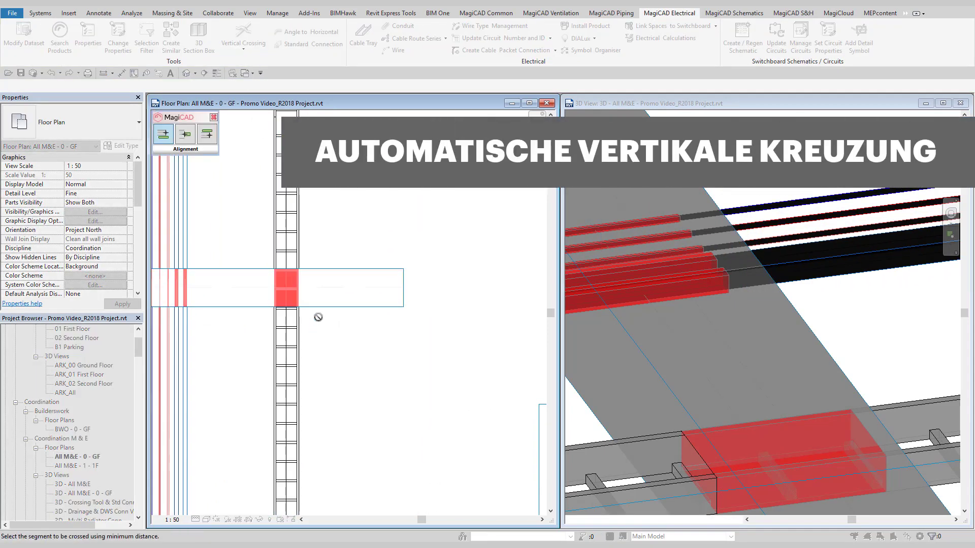
click(361, 306)
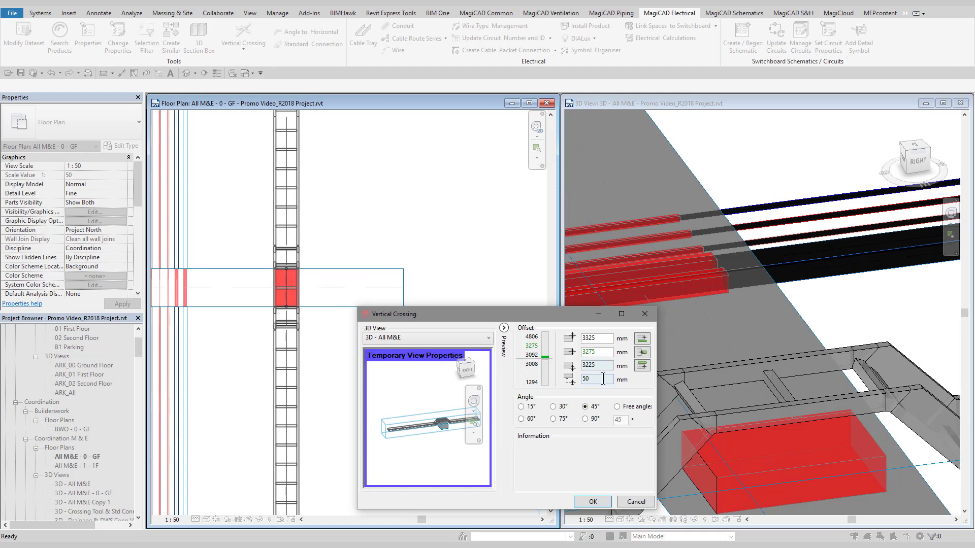
scroll(440, 429, up, 3)
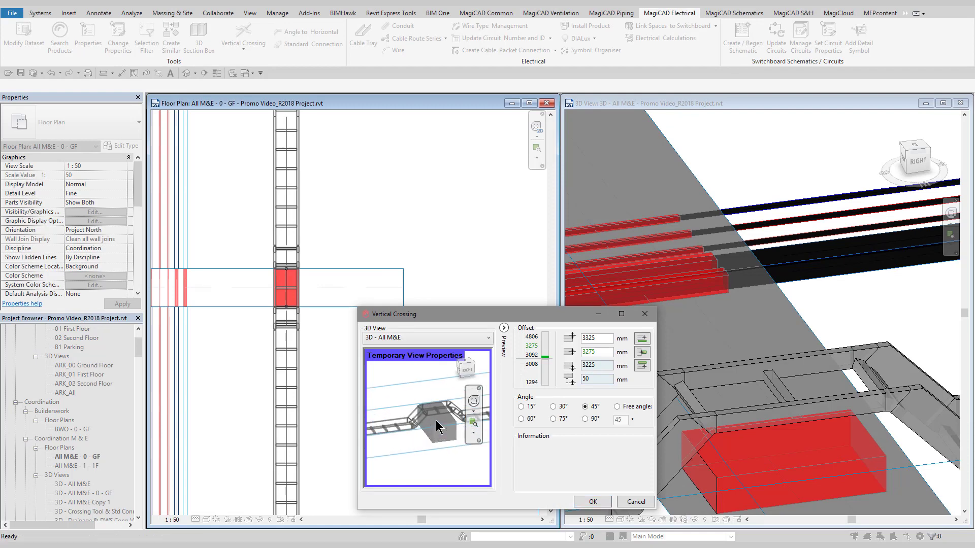
scroll(439, 429, up, 3)
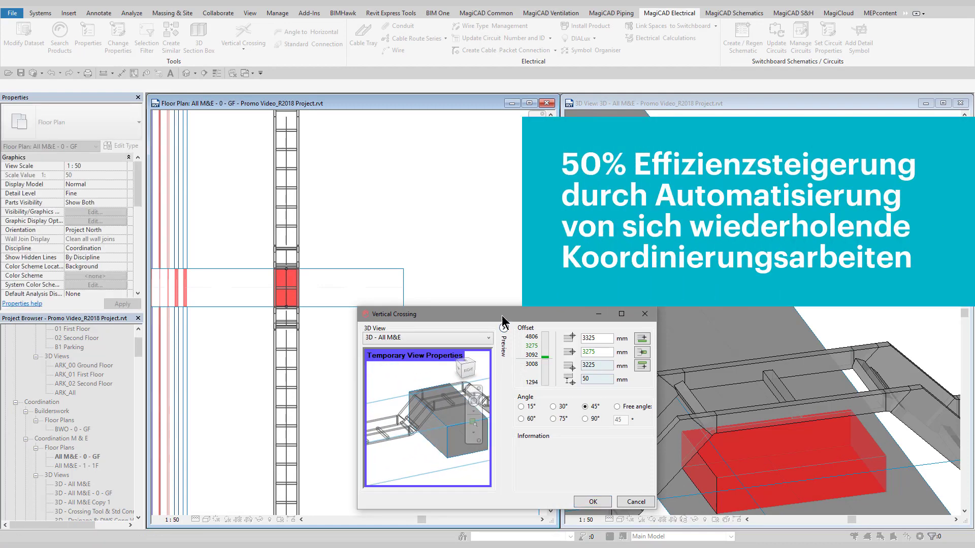
drag(501, 315, 357, 189)
click(444, 371)
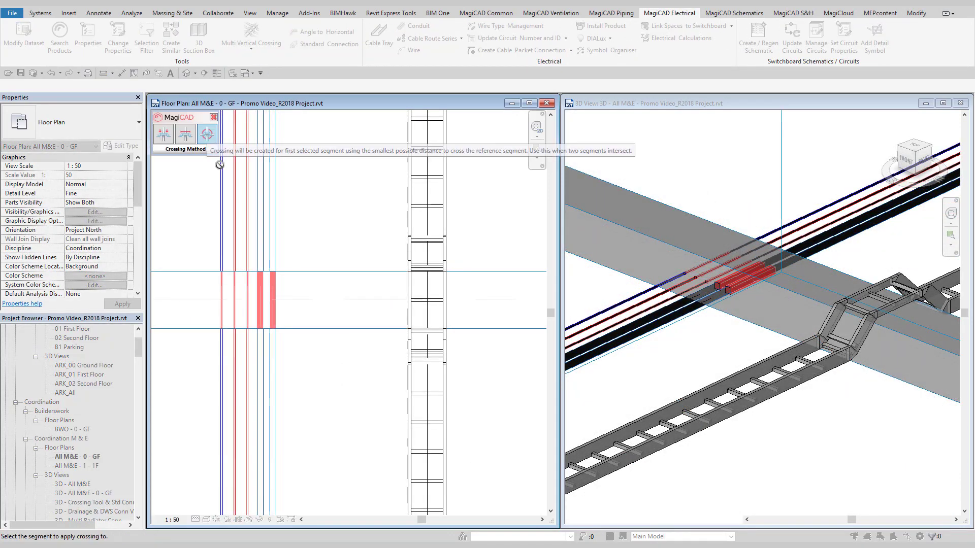
Step: Pick the four parallel pipes for a multi vertical crossing and accept the alignment
click(274, 261)
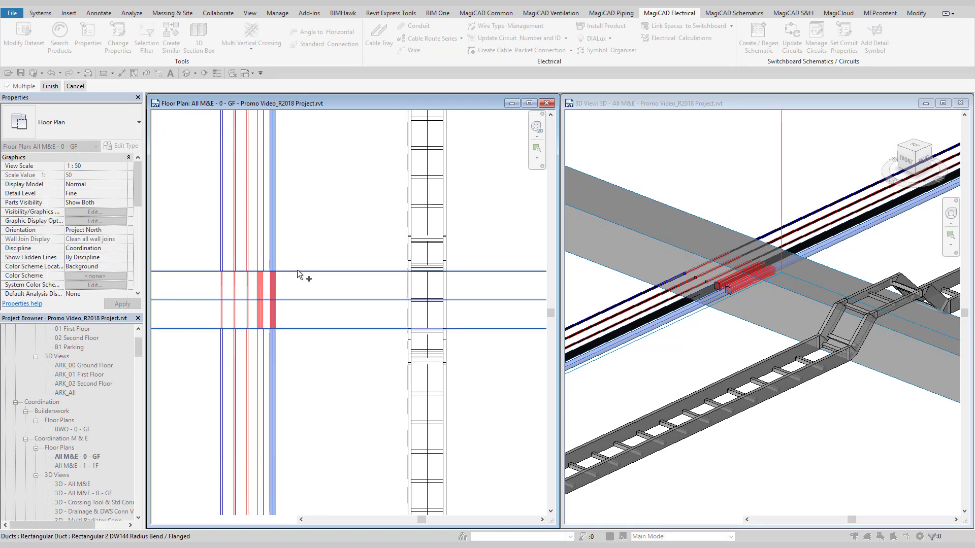
click(260, 254)
click(245, 249)
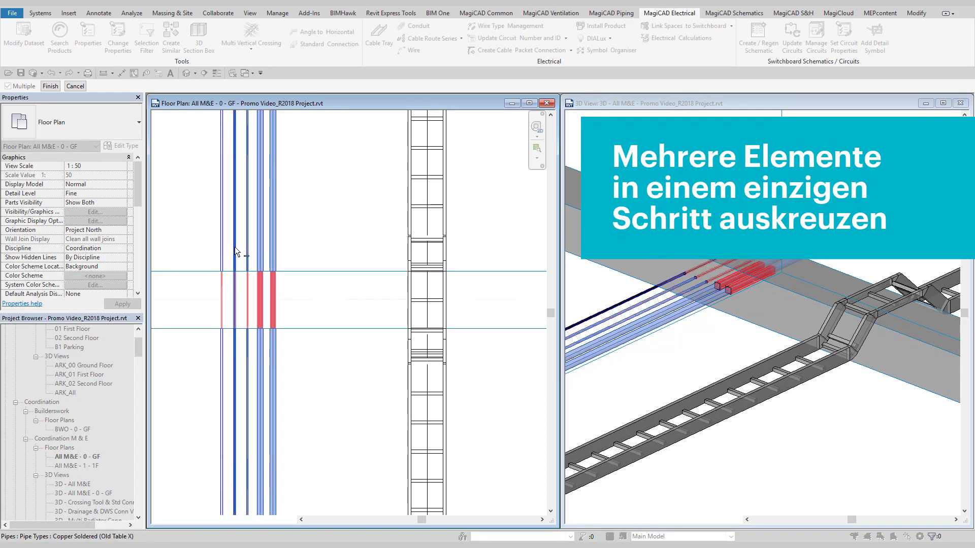
click(224, 247)
click(46, 86)
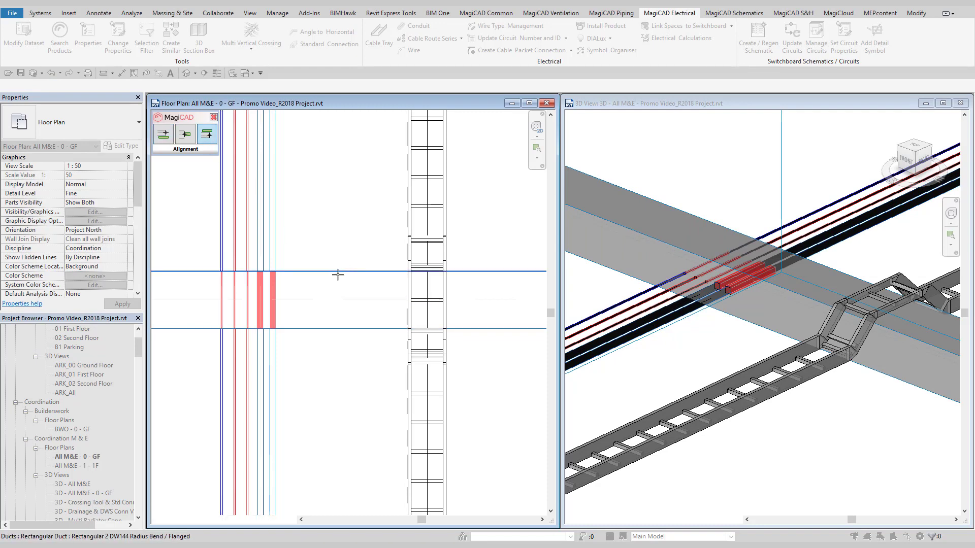
key(Escape)
Step: Pick the large duct, adjust the crossing offset and confirm the pipes dipping beneath it
click(320, 299)
text(75)
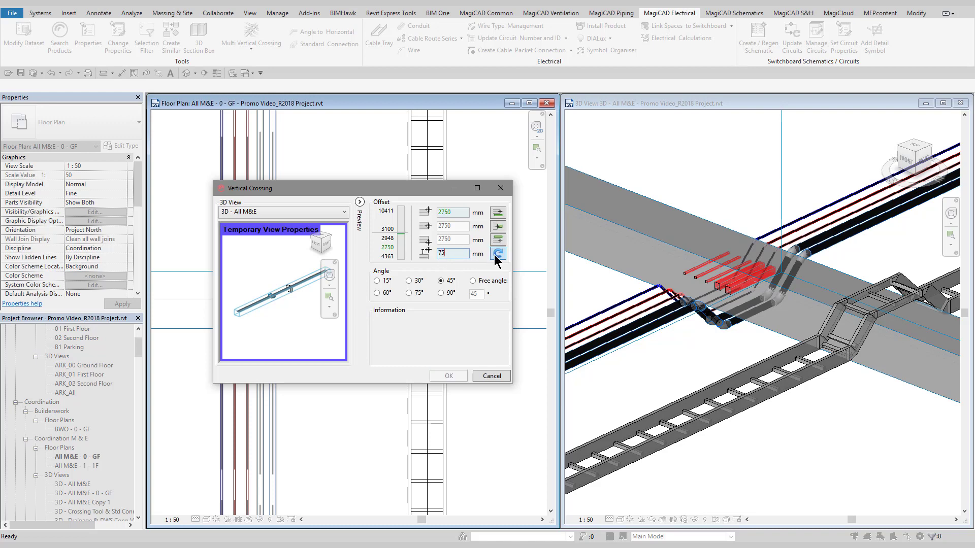
click(496, 255)
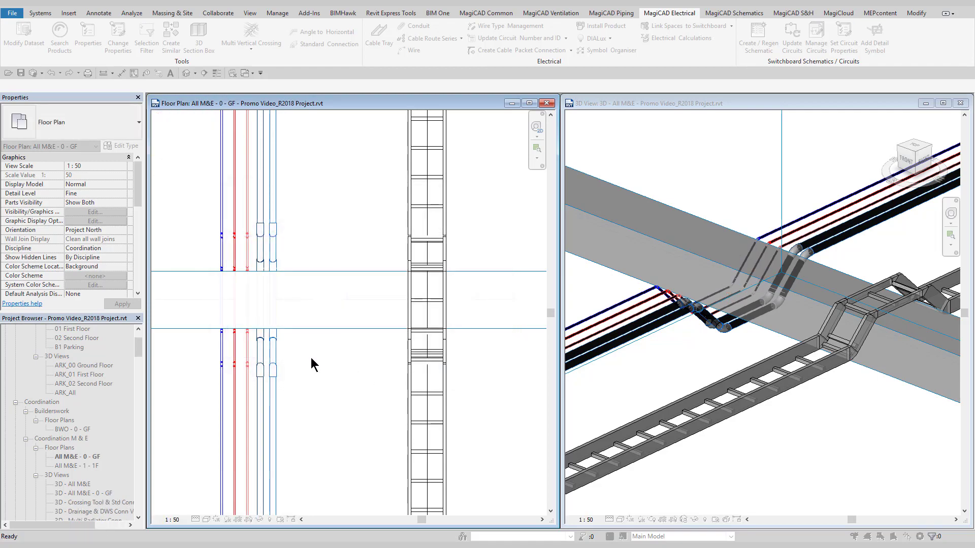
click(661, 355)
mouse_move(662, 356)
shift+middle_down()
mouse_move(723, 327)
mouse_move(797, 347)
shift+middle_up()
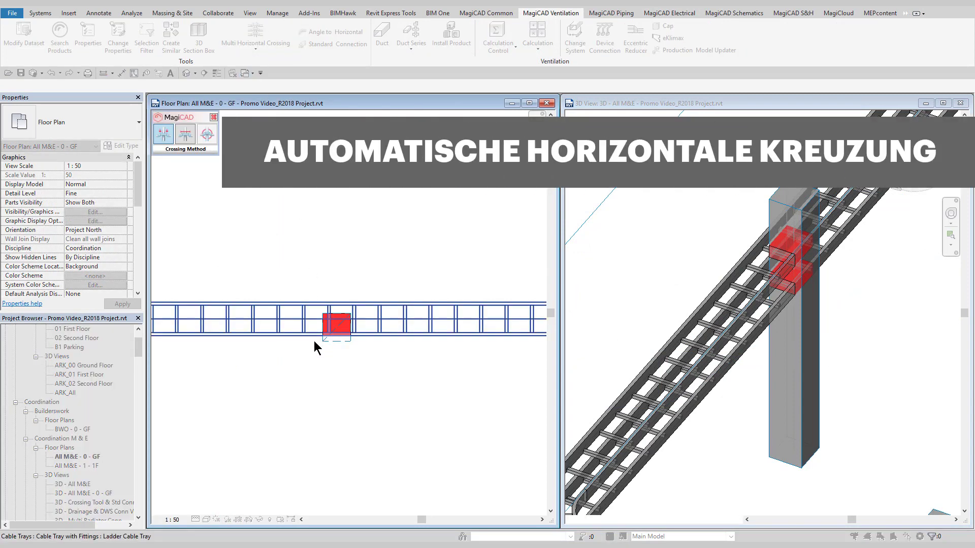
Step: Detour the cable tray around the column with offset 201 mm, tolerance 50 mm and 30° bends
scroll(314, 341, up, 2)
click(261, 307)
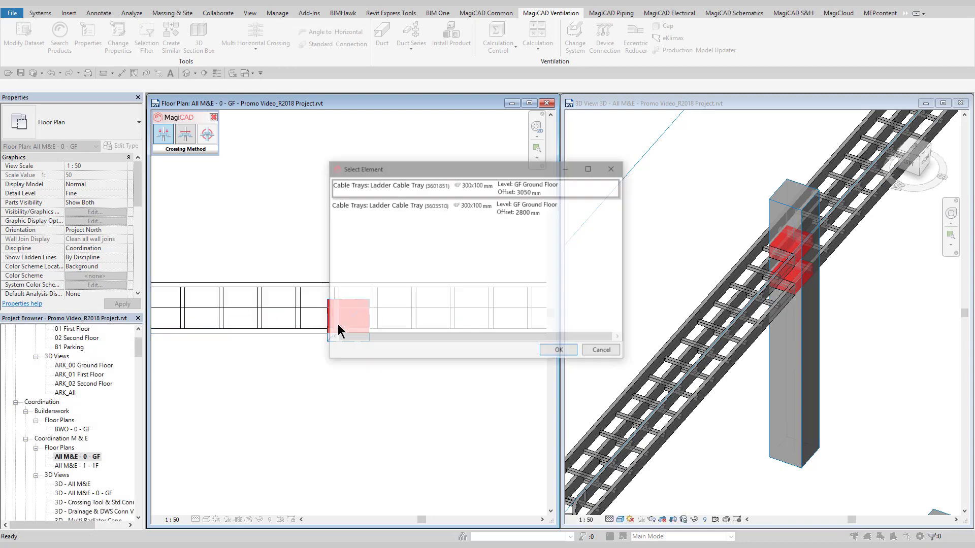
key(Return)
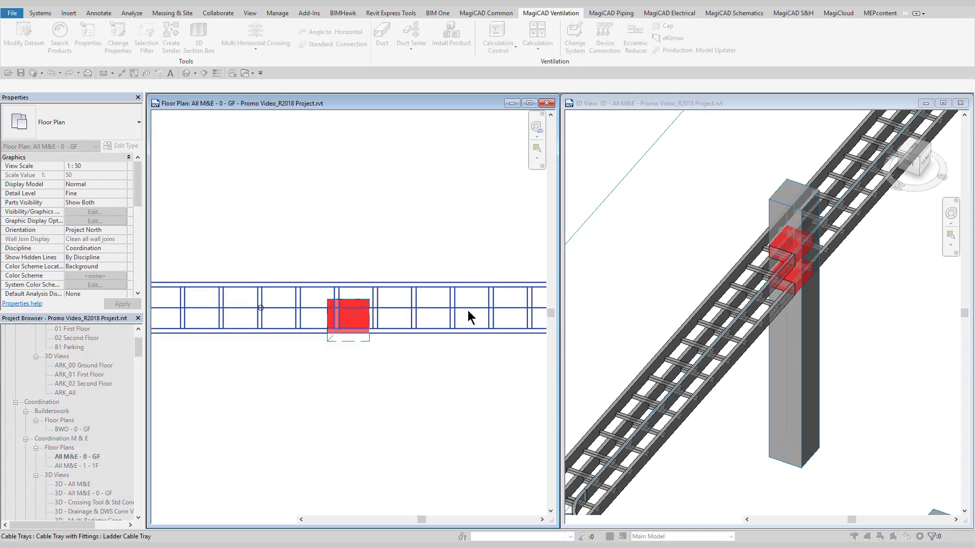
click(463, 307)
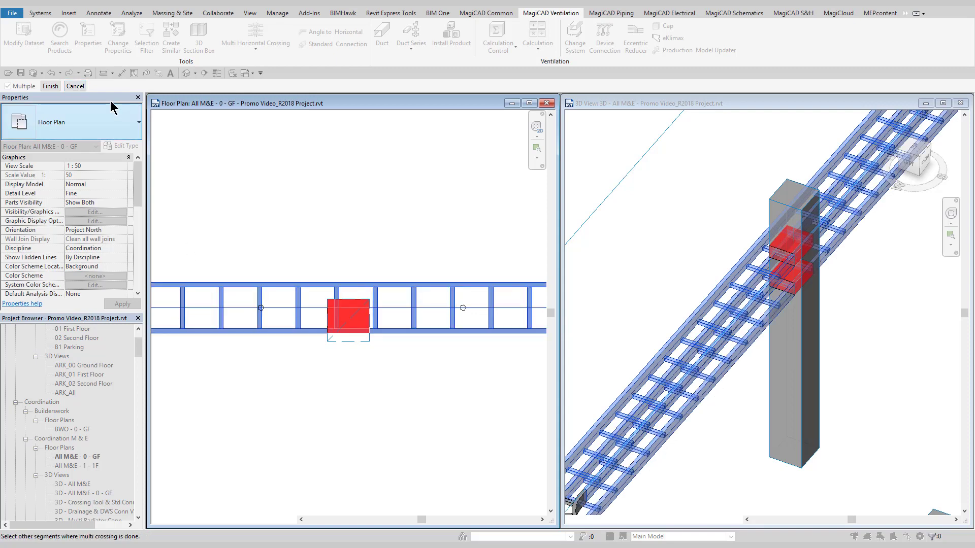
click(50, 86)
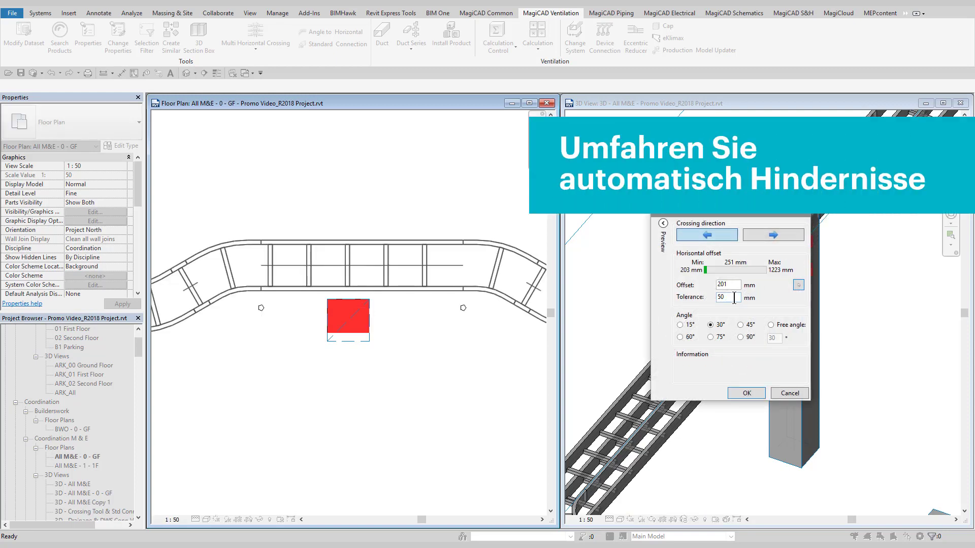
click(743, 396)
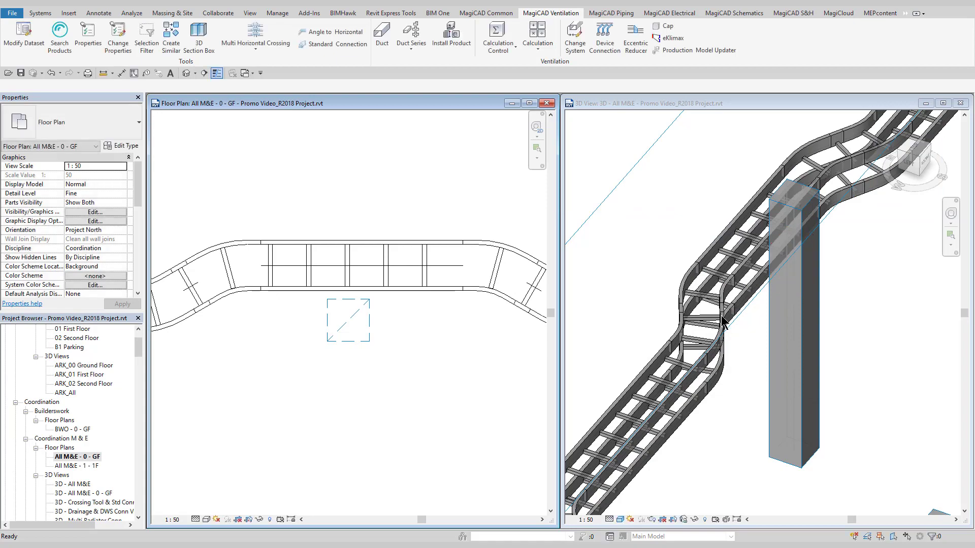
click(725, 327)
Step: Draw a vertical 200 mm round duct beside the column
shift+middle_drag(725, 327, 752, 367)
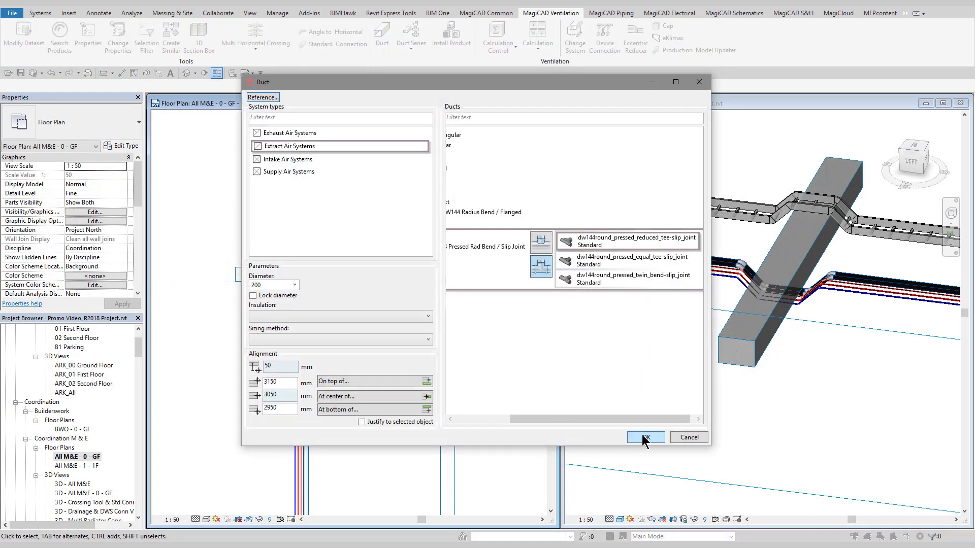
click(643, 437)
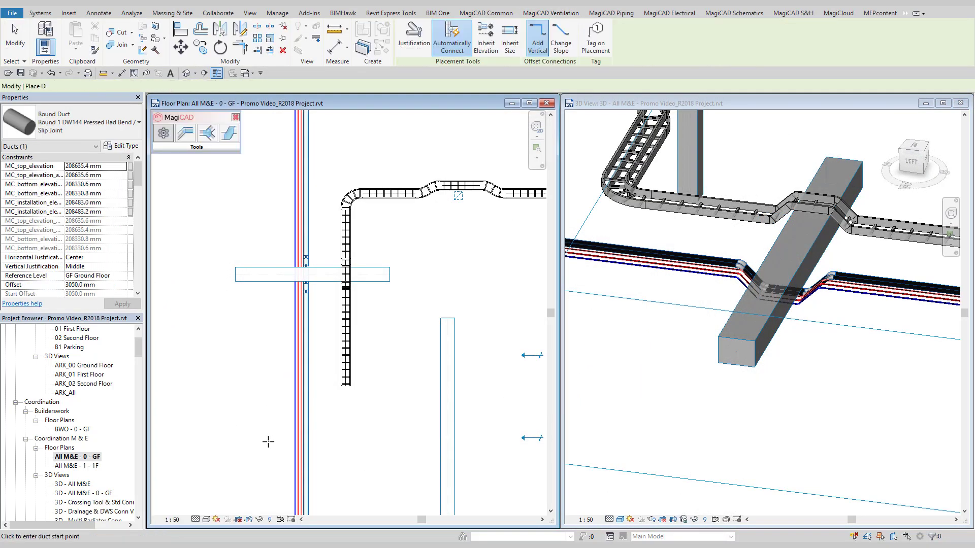
click(268, 441)
click(271, 296)
click(185, 133)
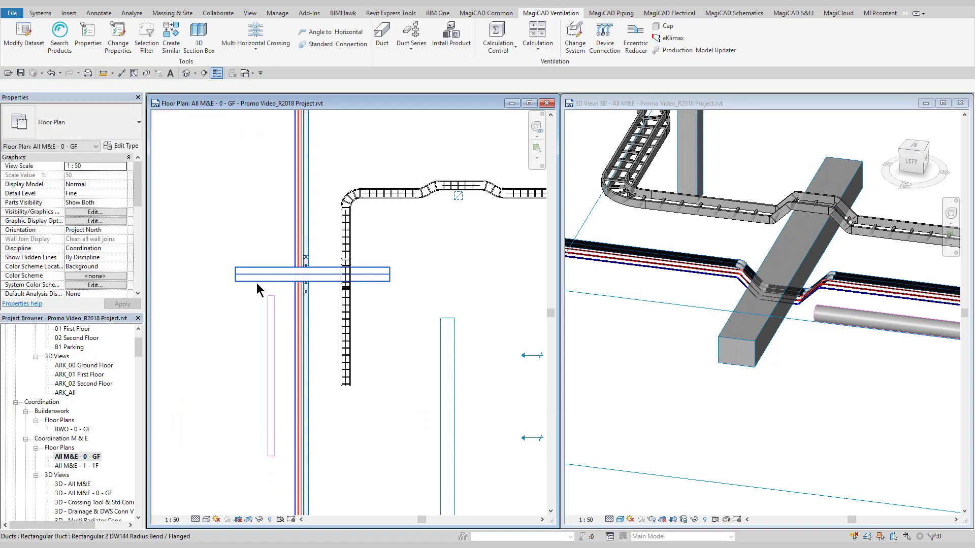
Step: Route an Angle to Horizontal duct at 45° from the vertical duct's end
click(257, 282)
key(Return)
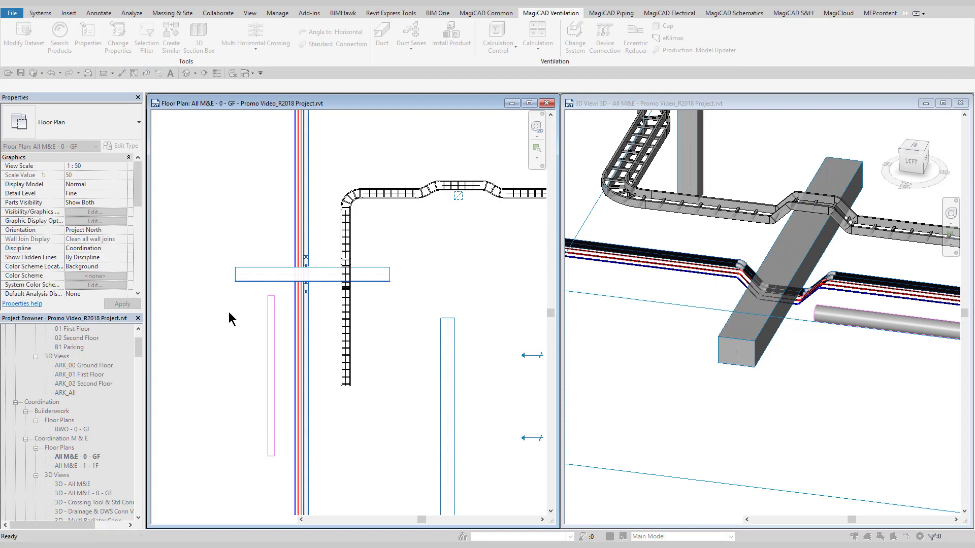
click(296, 280)
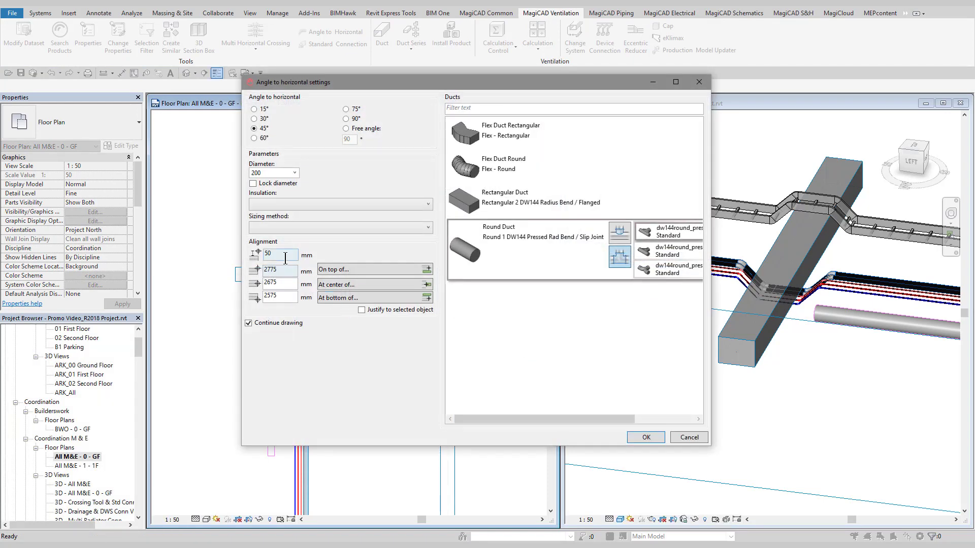
click(629, 439)
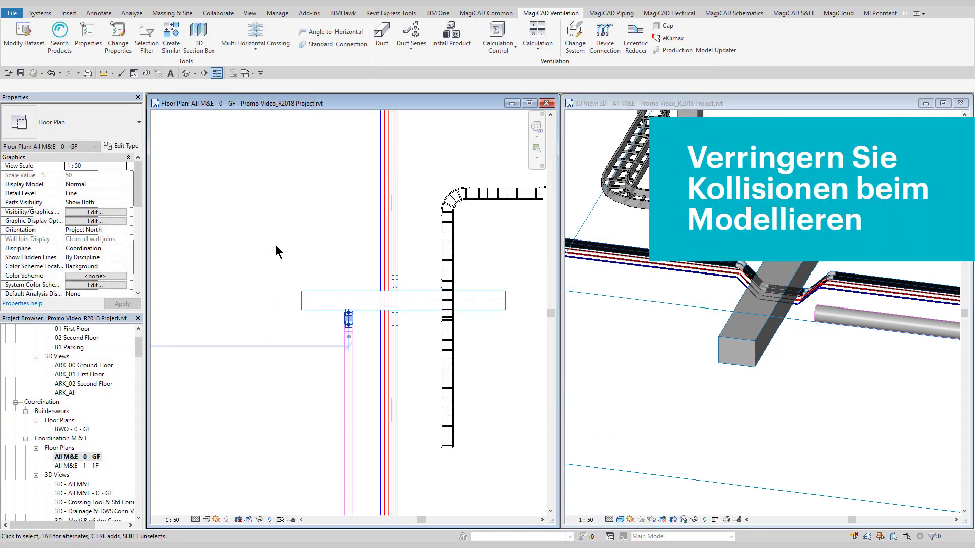
click(349, 323)
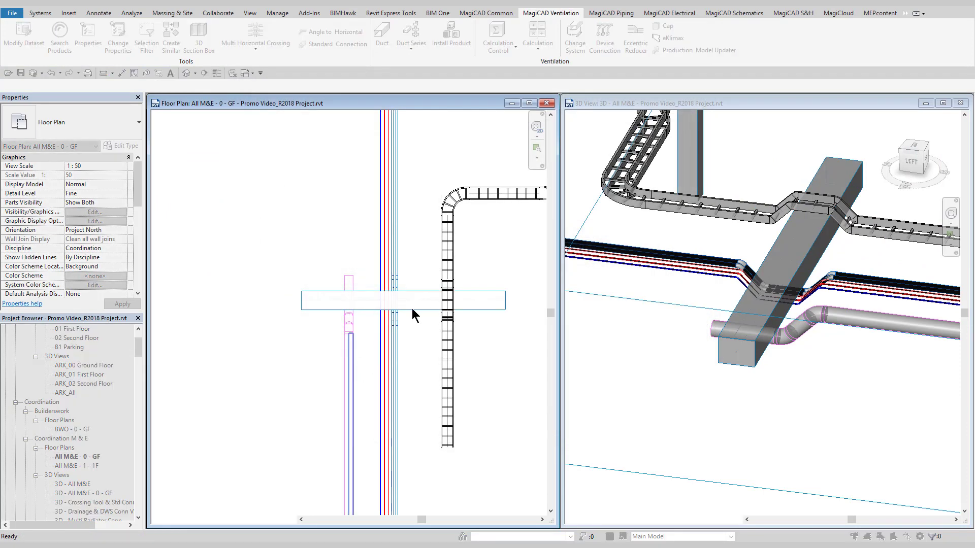
click(624, 435)
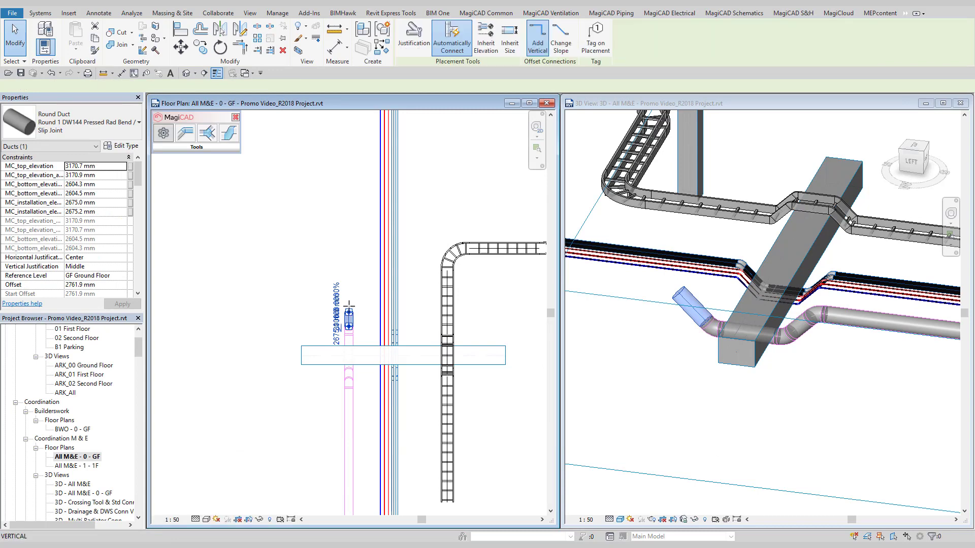
Step: Finish the angled duct, then draw a 100 mm branch at 45° running horizontally across the plan
click(341, 131)
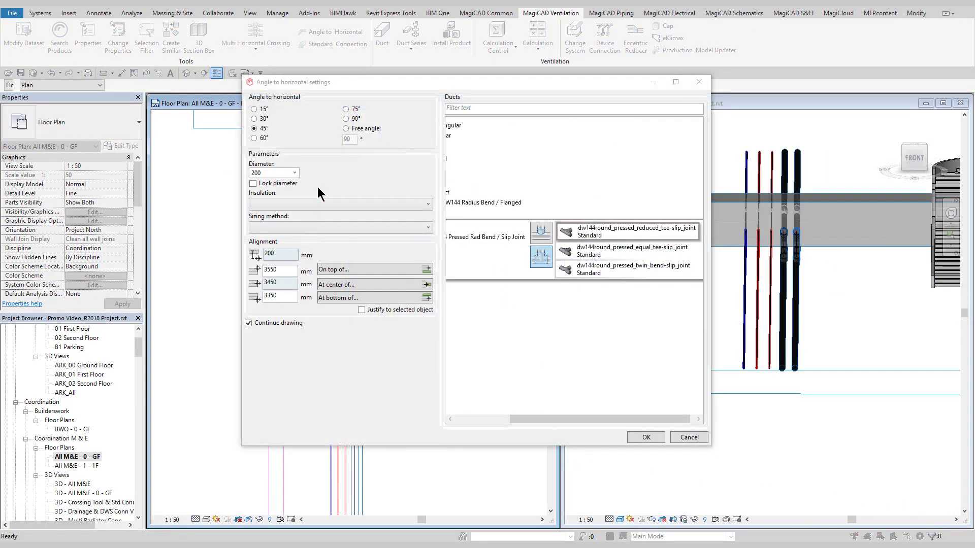
click(295, 172)
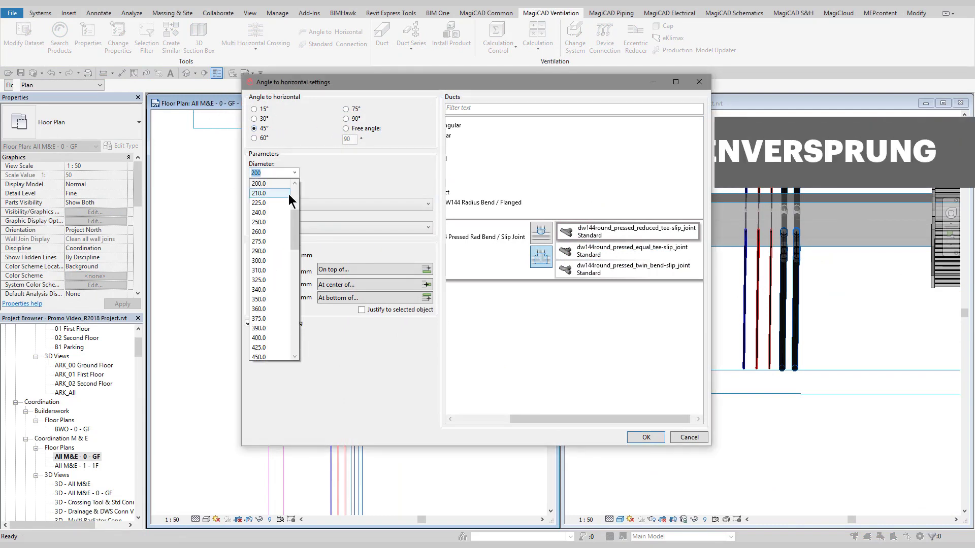
click(274, 202)
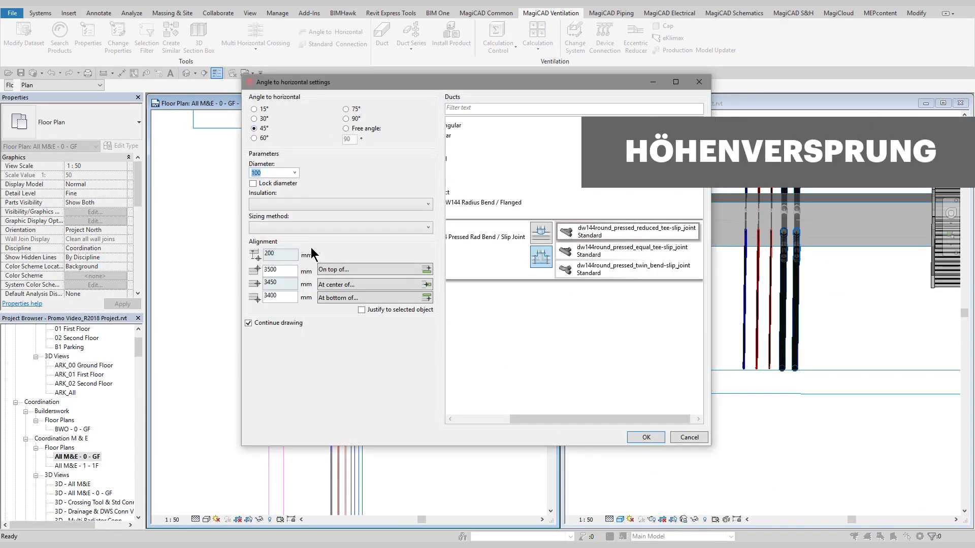
key(Return)
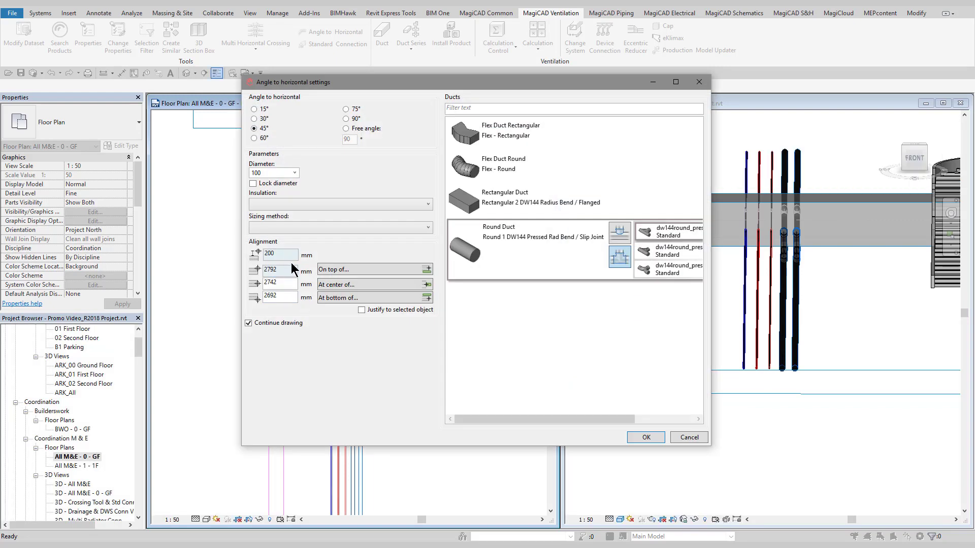
click(641, 435)
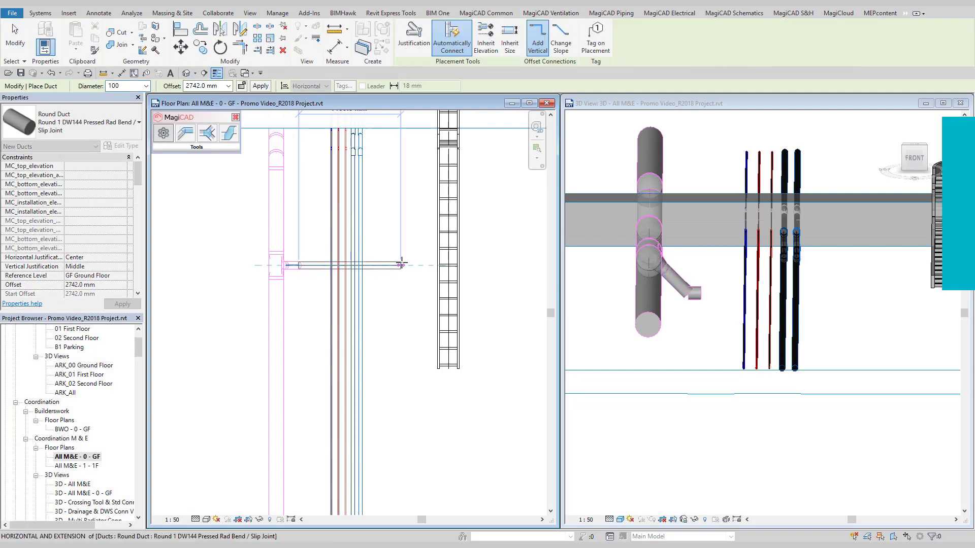
click(494, 445)
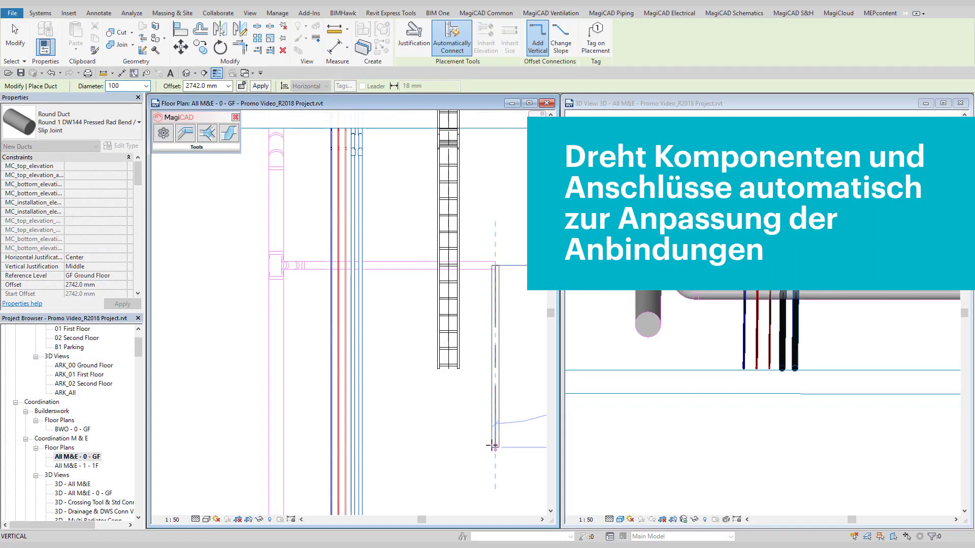
key(Escape)
key(Escape)
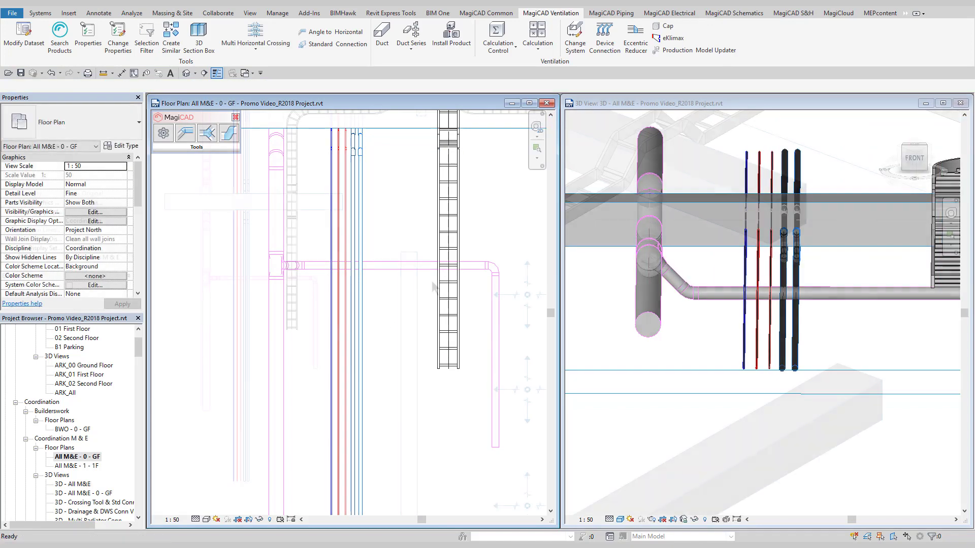
Step: Join the two rectangular duct ends with a standard connection using 45/45 horizontal and vertical angles
click(320, 46)
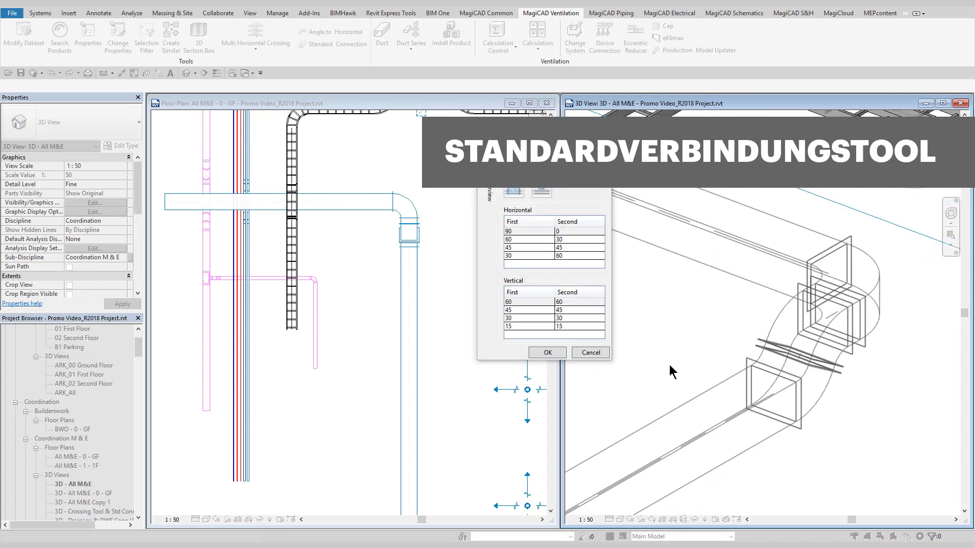
click(490, 173)
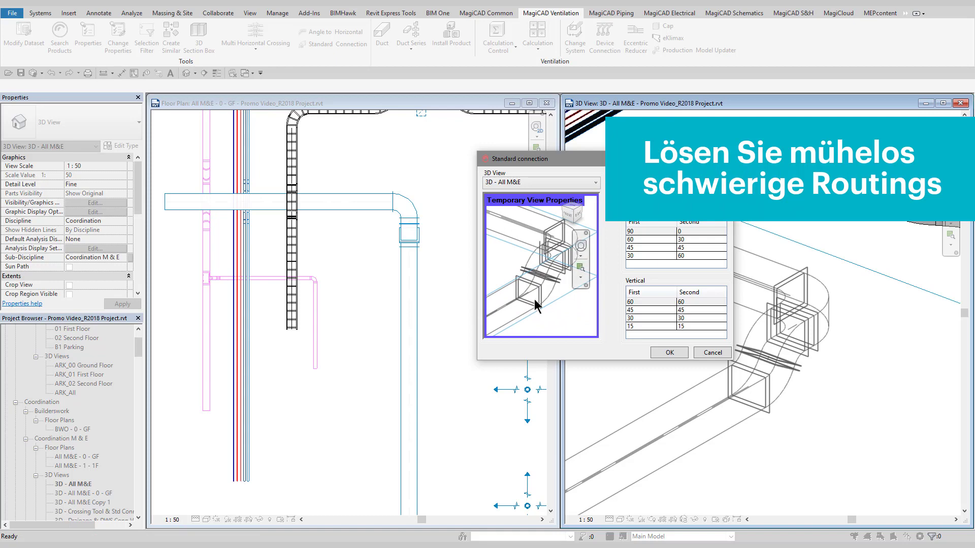
click(653, 248)
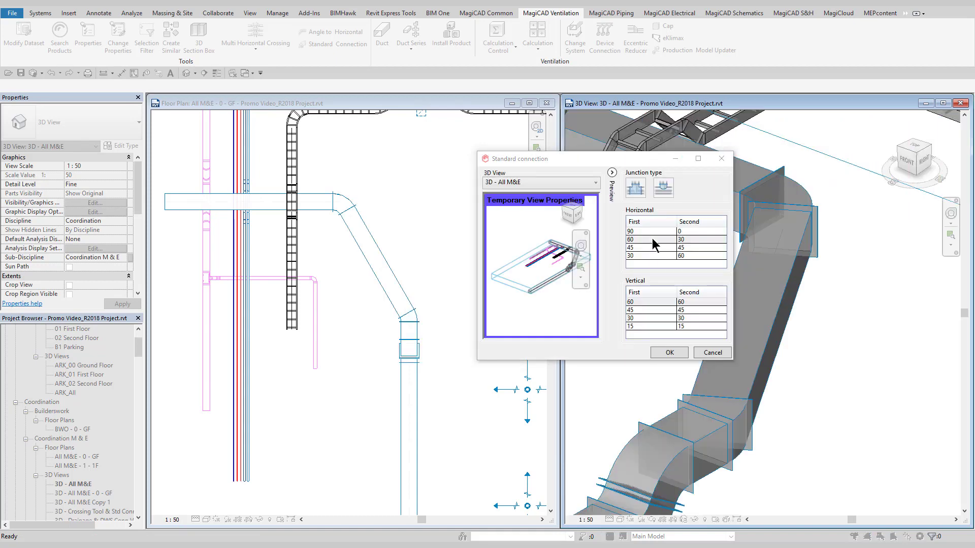
click(653, 247)
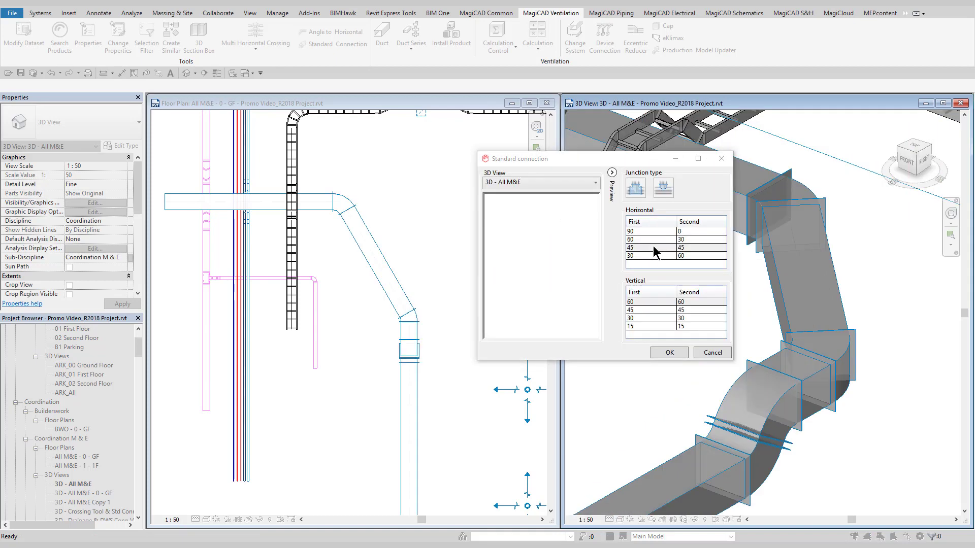
click(655, 310)
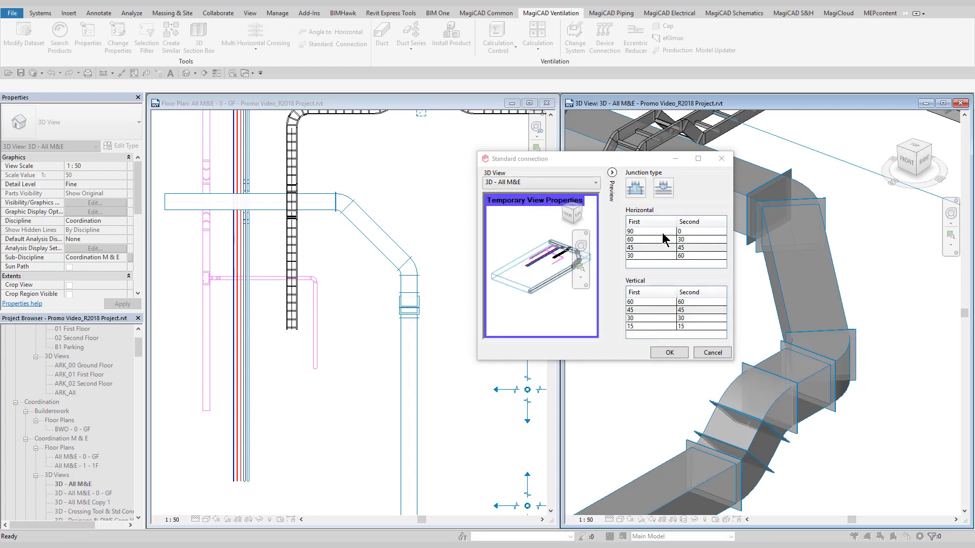
click(669, 352)
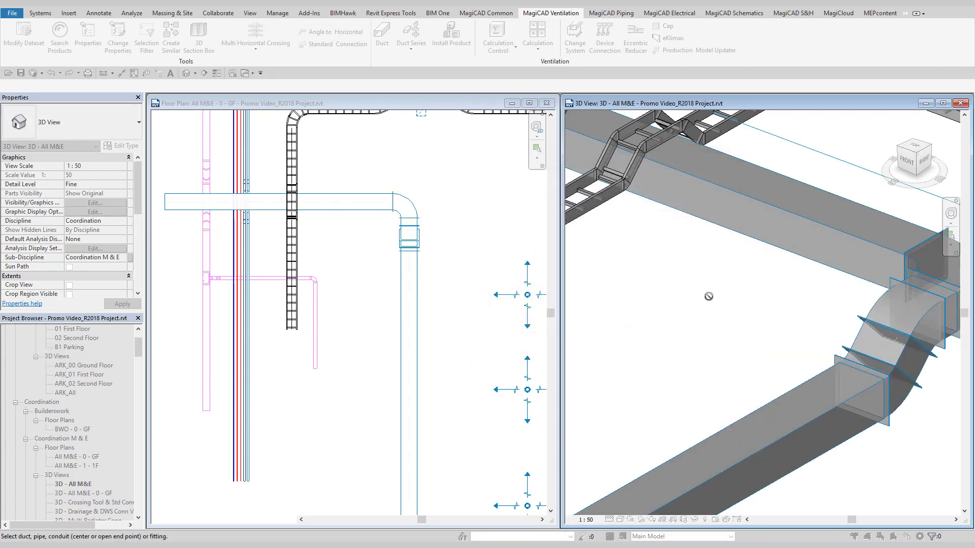
key(Escape)
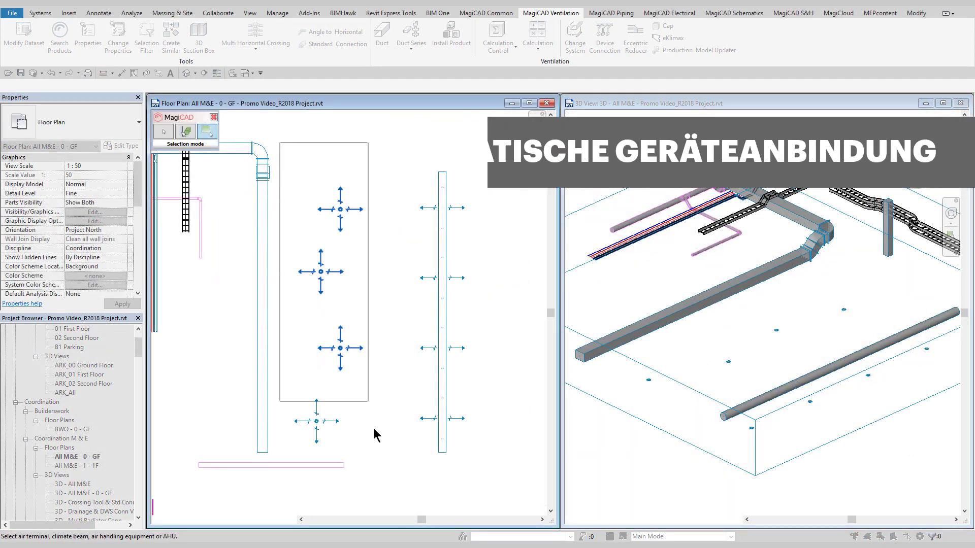
Step: Window-select the row of air terminals and connect them all to the round duct
key(Return)
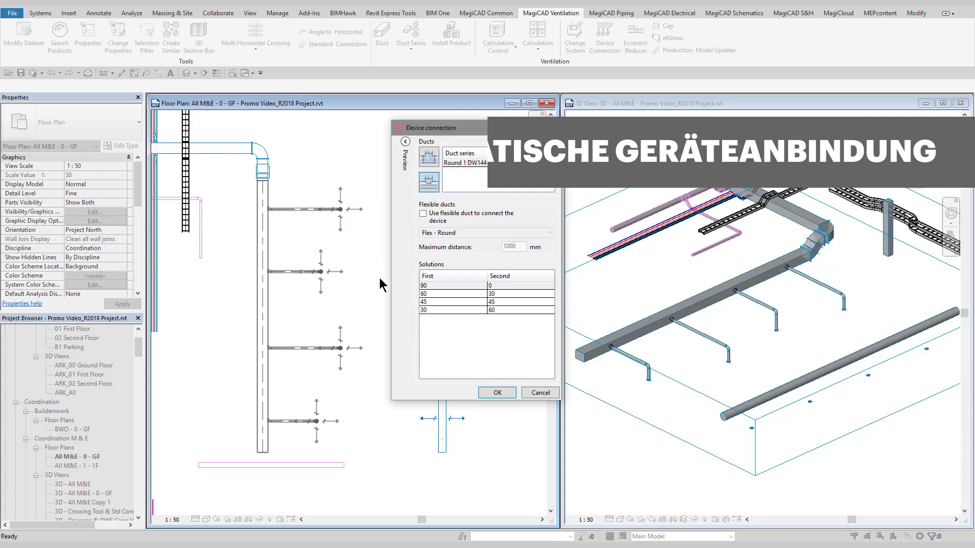
click(490, 393)
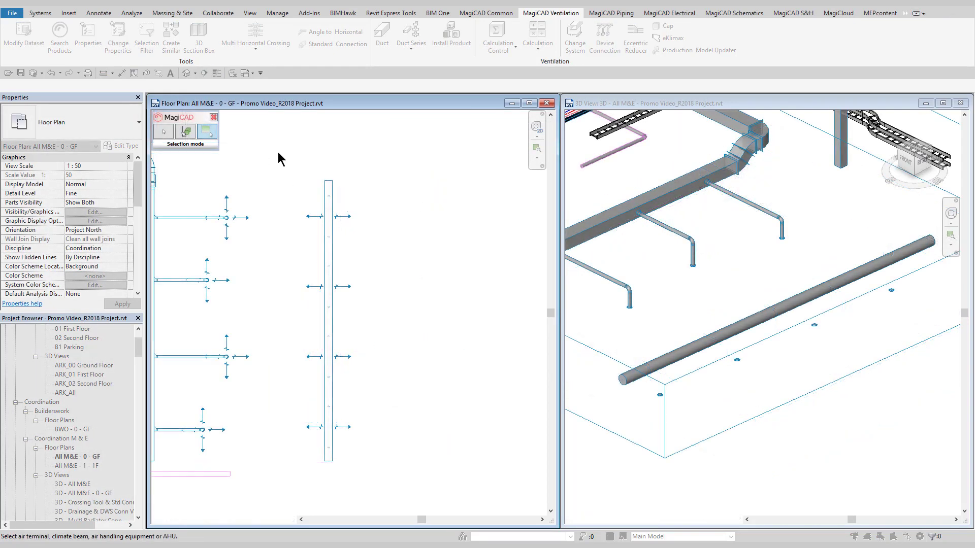
drag(348, 380, 374, 489)
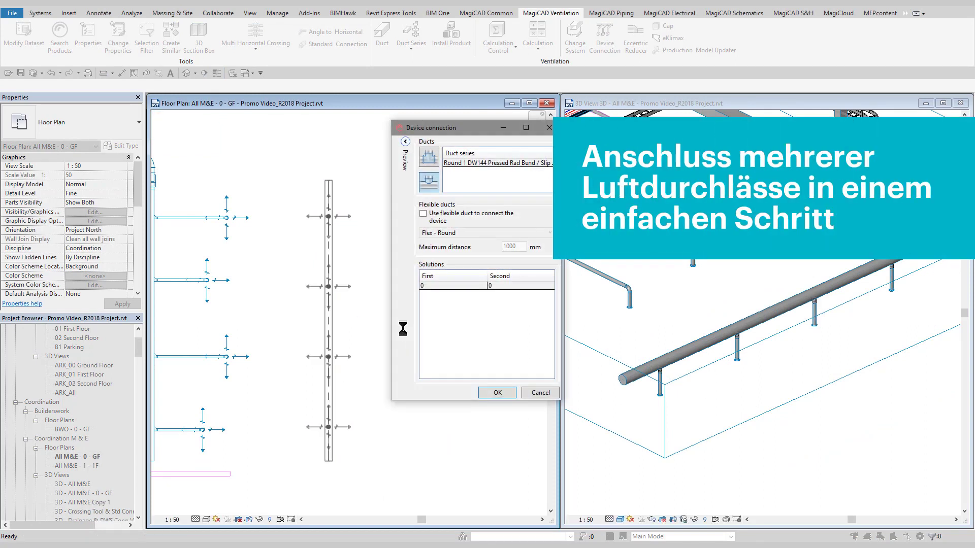
click(491, 395)
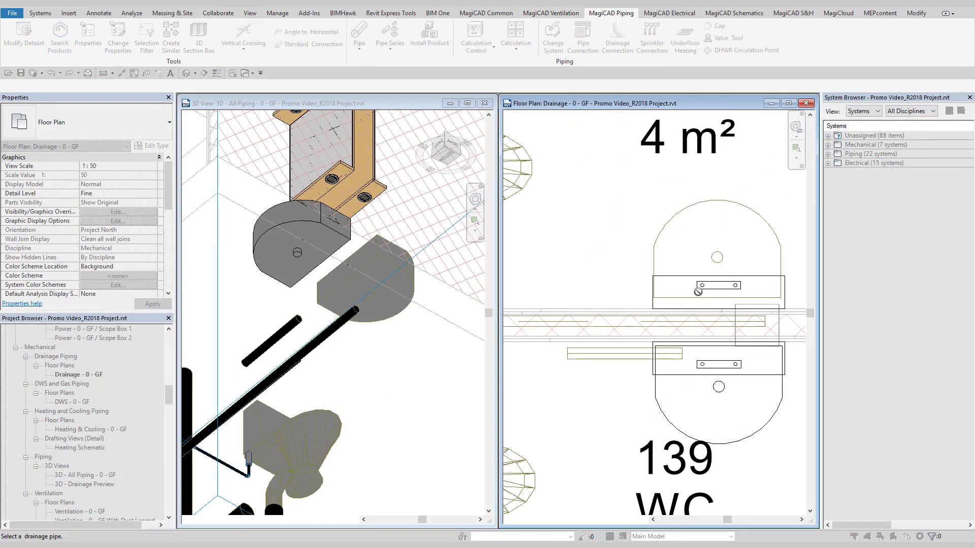
Step: Connect each washbasin in room 134 to the main drainage pipe
click(657, 326)
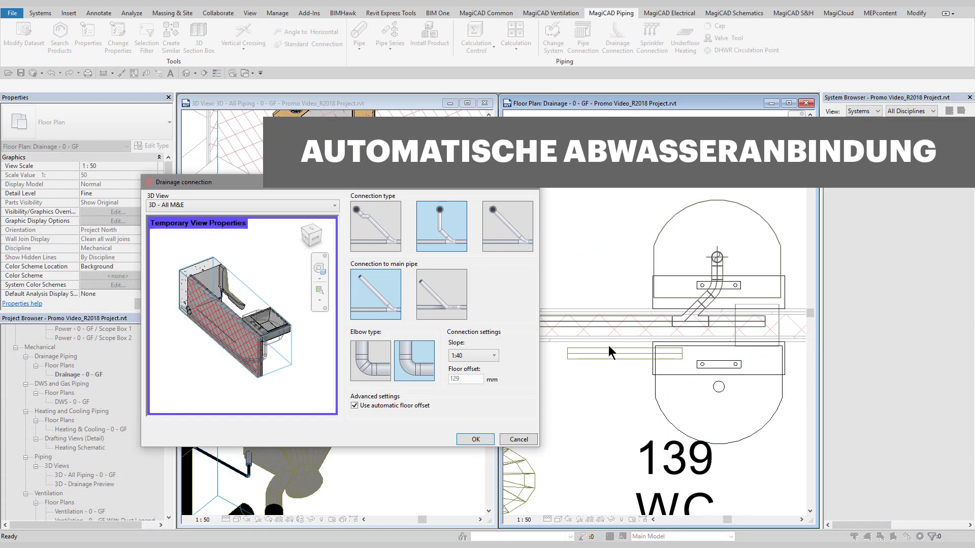
click(467, 442)
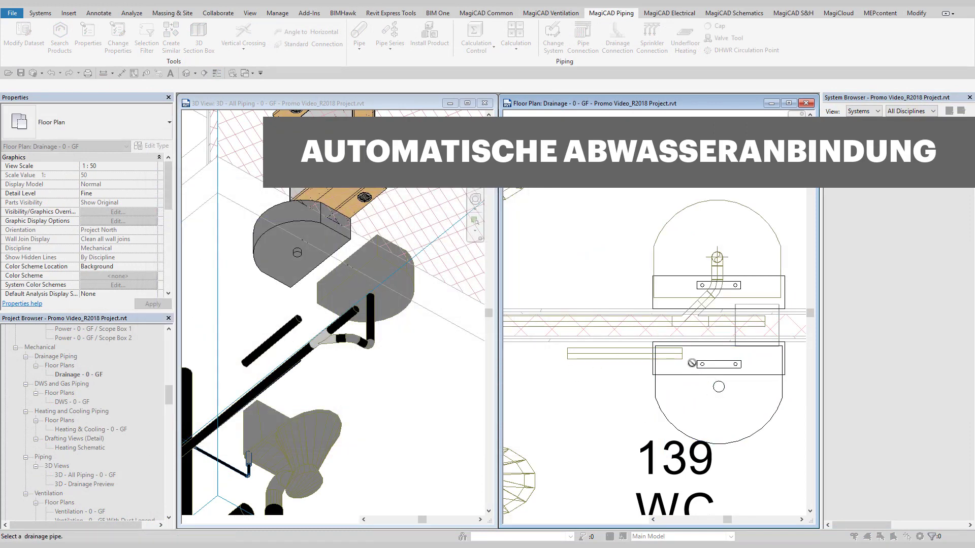
click(654, 358)
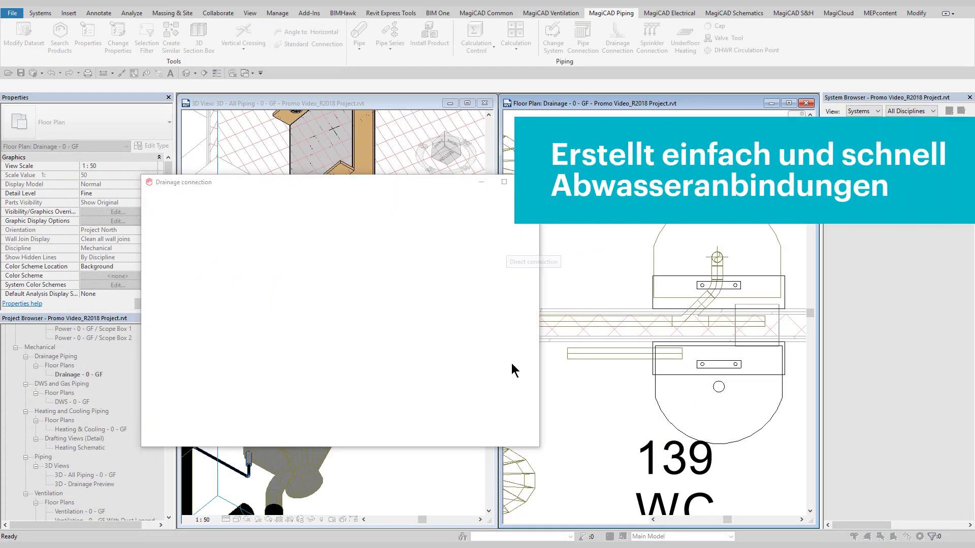
click(475, 439)
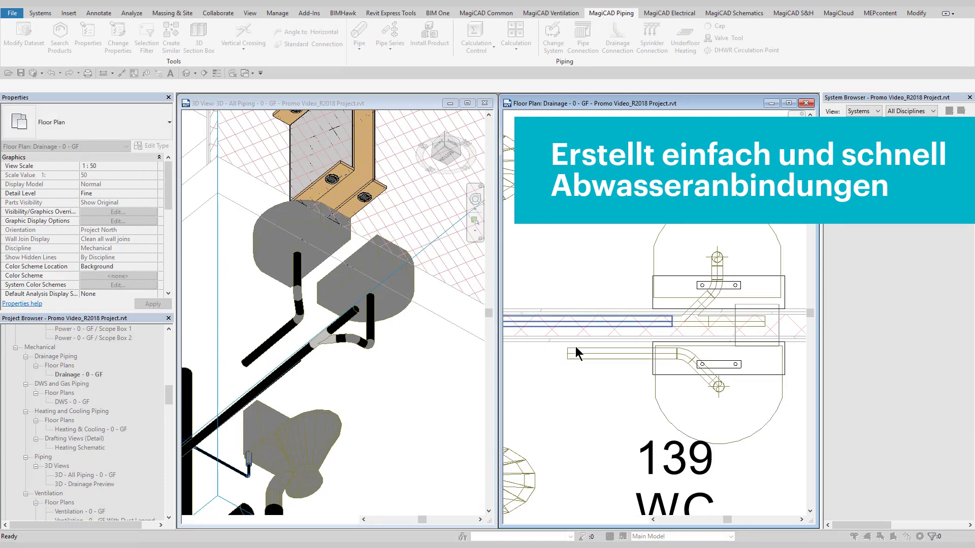
click(569, 321)
click(431, 440)
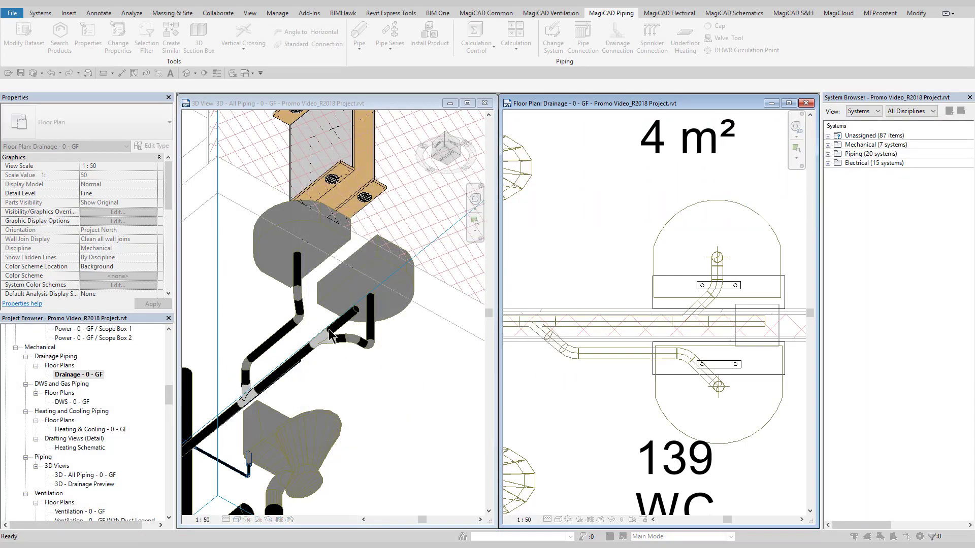
Step: Connect the WC in room 134 to the main drainage pipe
shift+middle_drag(315, 367, 385, 355)
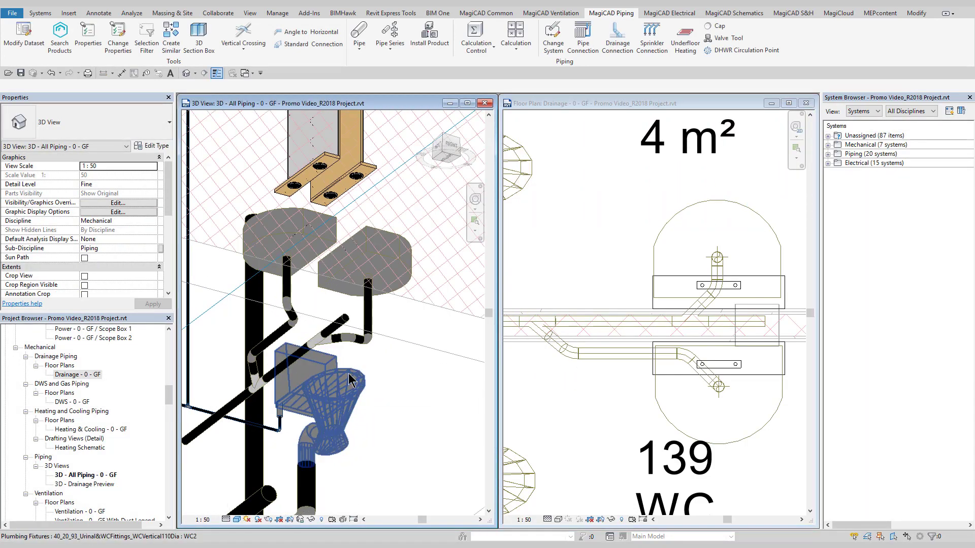
click(602, 304)
scroll(602, 304, down, 3)
middle_drag(601, 303, 659, 331)
scroll(658, 331, up, 3)
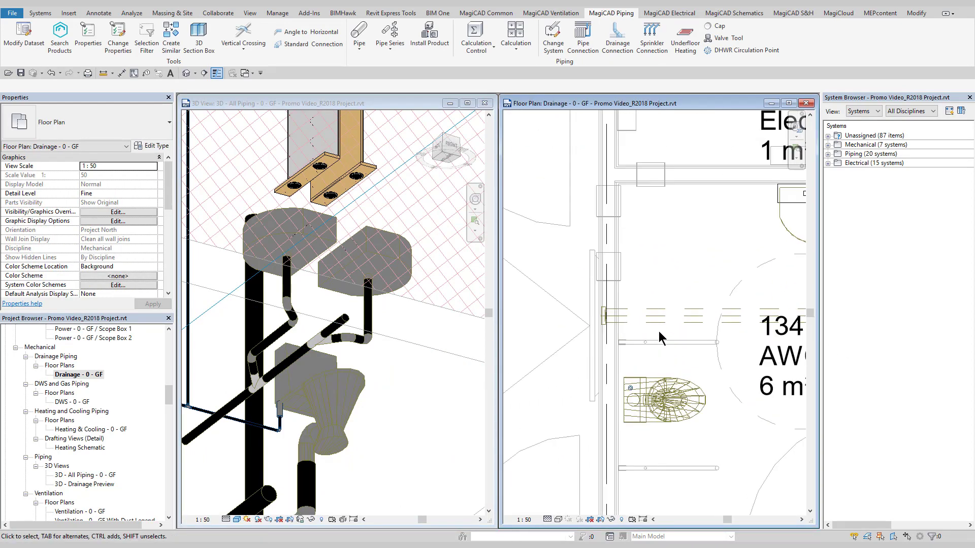
click(616, 47)
click(660, 398)
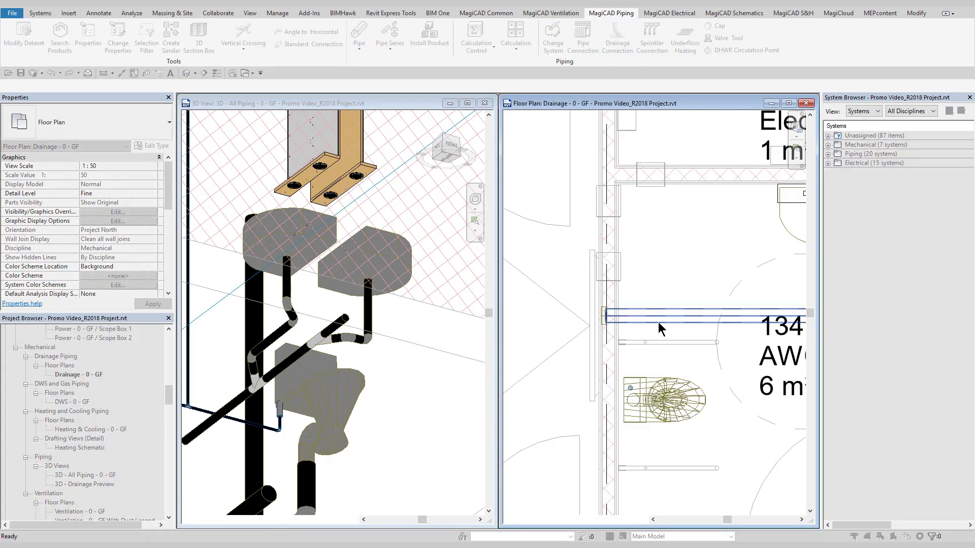
click(658, 322)
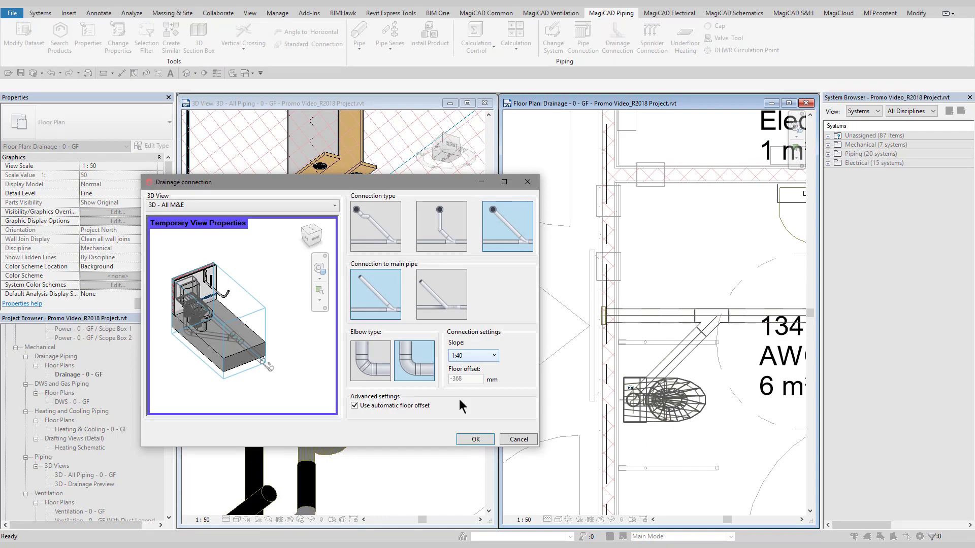
click(475, 439)
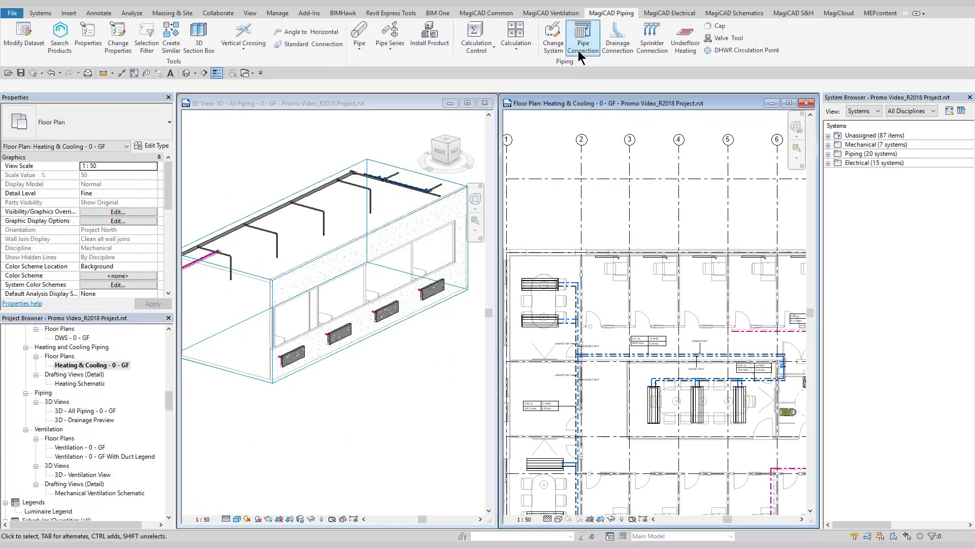
Step: Pipe the selected radiators to the corridor heating pipe in one Pipe Connection
click(579, 51)
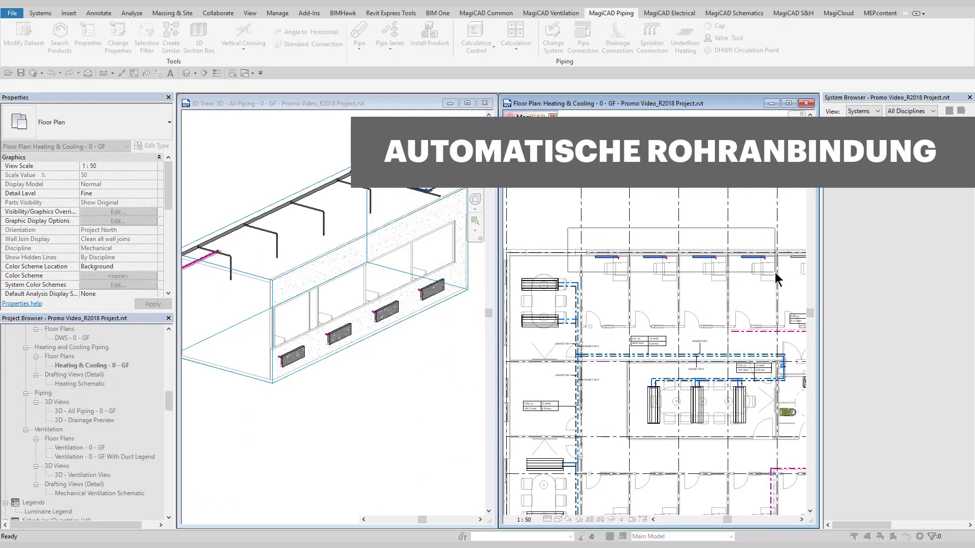
scroll(767, 330, up, 3)
scroll(633, 374, up, 3)
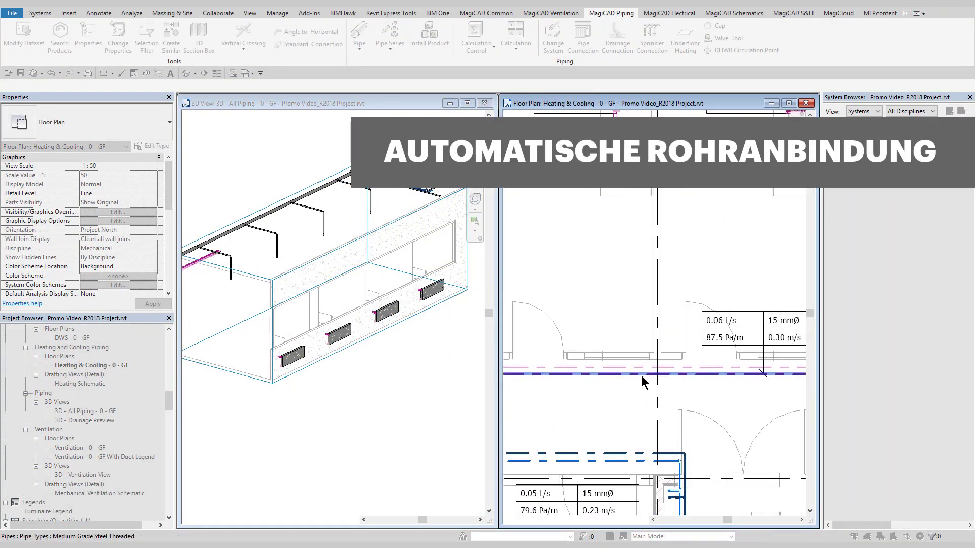
click(641, 376)
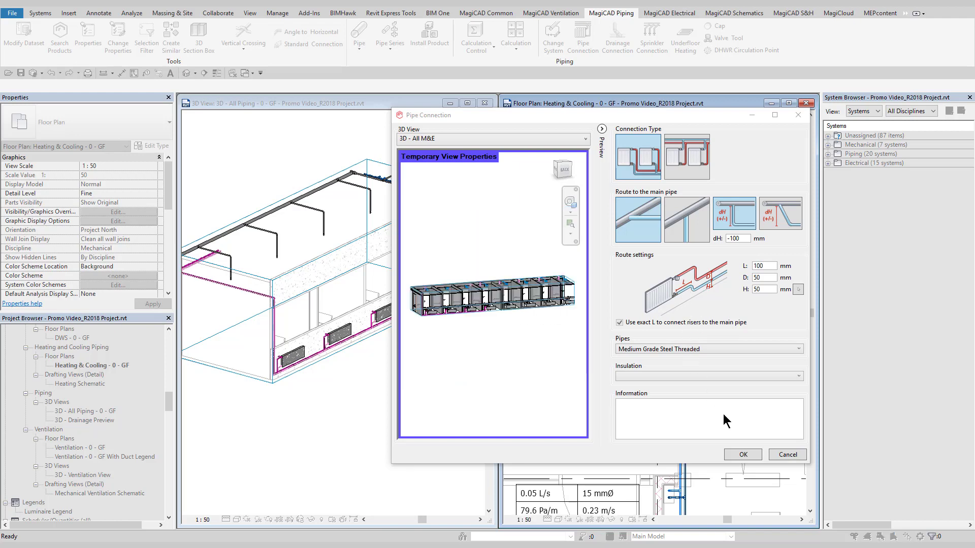
click(740, 455)
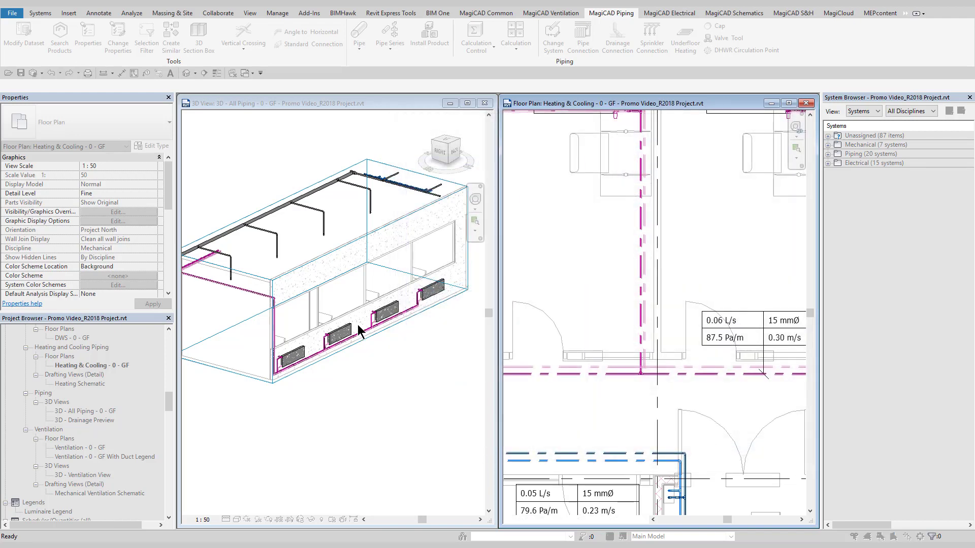
Step: Zoom around the 3D view to inspect the new radiator pipe connections
click(300, 334)
scroll(300, 333, up, 2)
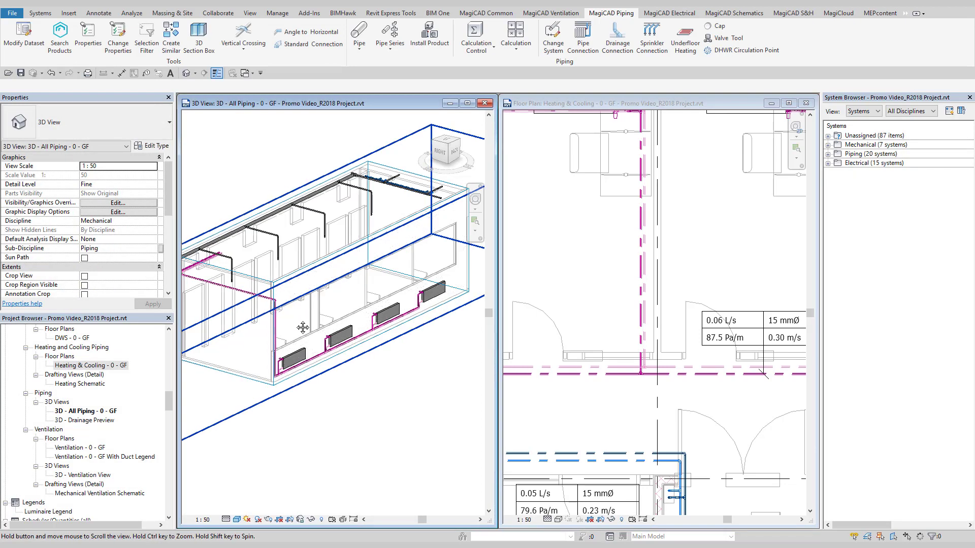
scroll(310, 248, up, 2)
scroll(310, 249, up, 2)
scroll(311, 248, up, 2)
scroll(325, 274, up, 2)
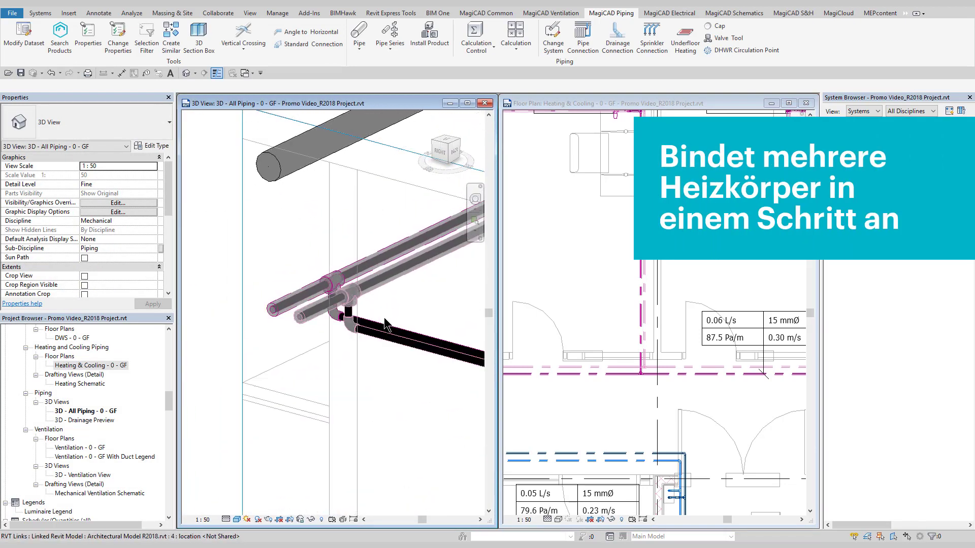
scroll(331, 301, up, 1)
scroll(331, 305, down, 2)
scroll(315, 329, down, 2)
scroll(294, 360, down, 2)
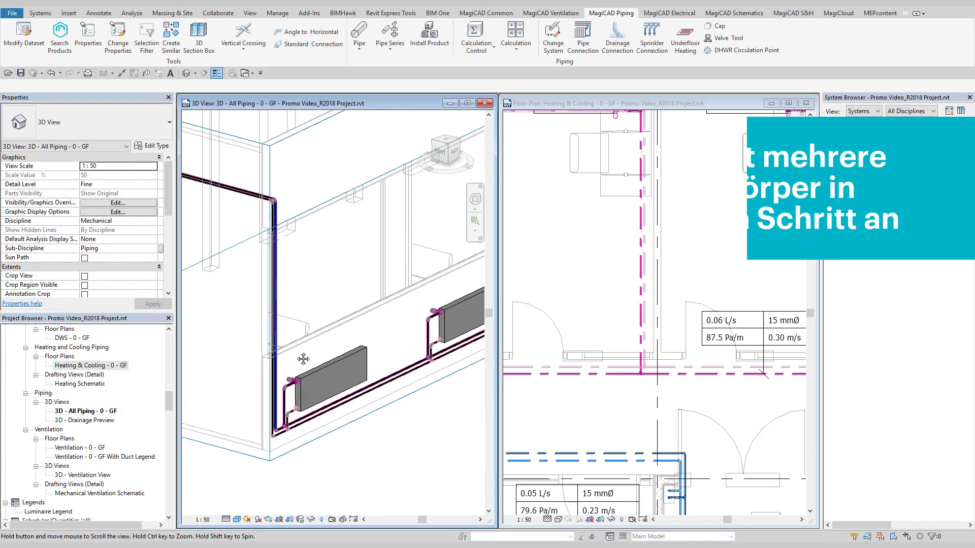
scroll(274, 390, down, 1)
scroll(274, 391, up, 2)
scroll(275, 391, up, 2)
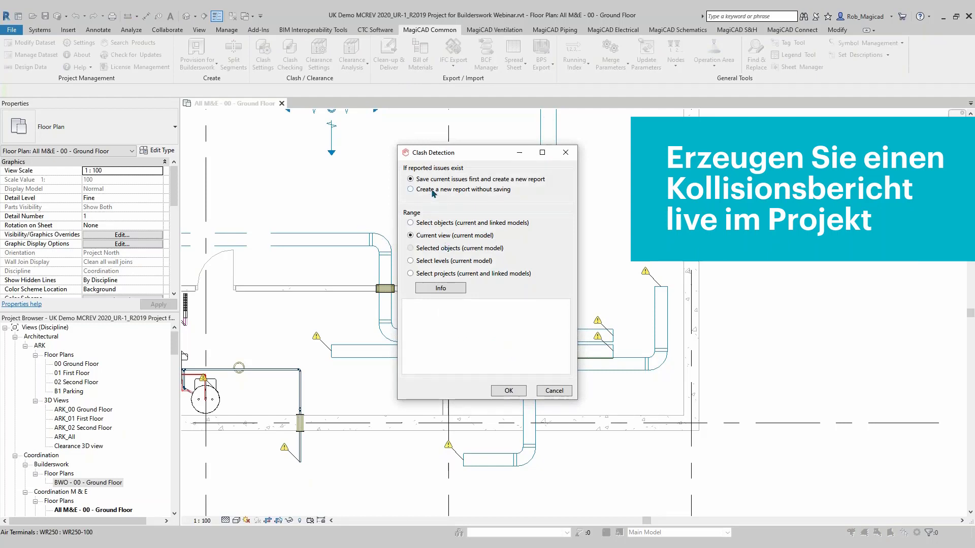
Step: Generate the clash report for the current view
click(505, 390)
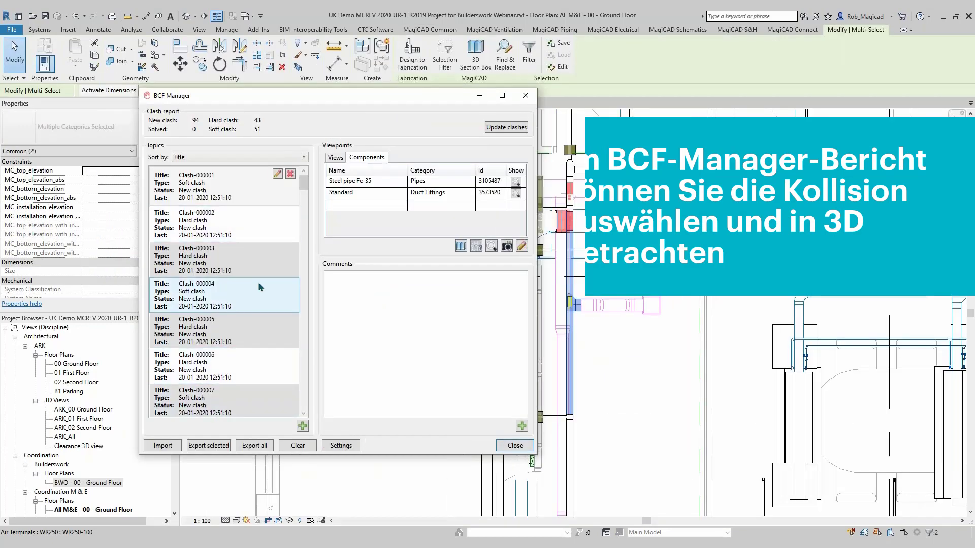
Step: Show Clash-000003 in a 3D section box, isolating only the round duct and steel pipe
click(228, 257)
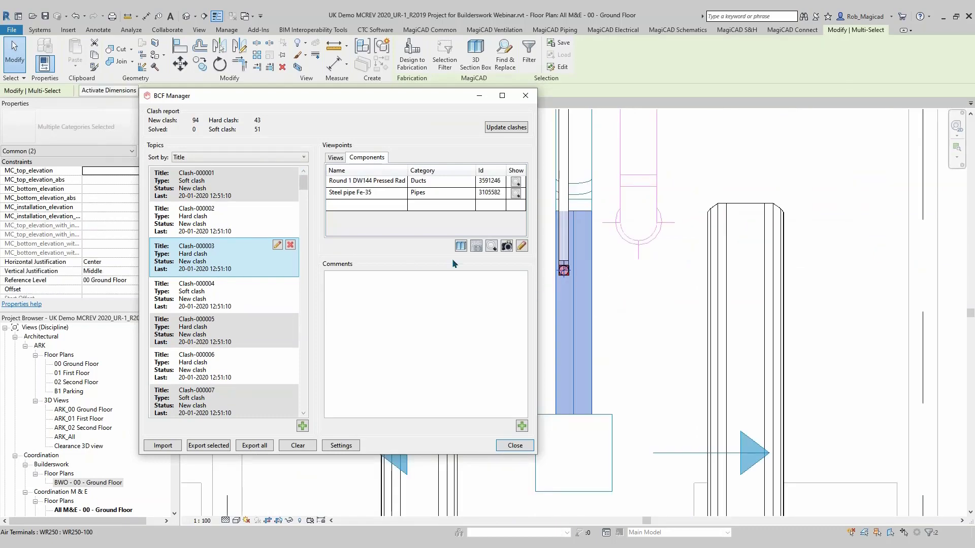
click(460, 246)
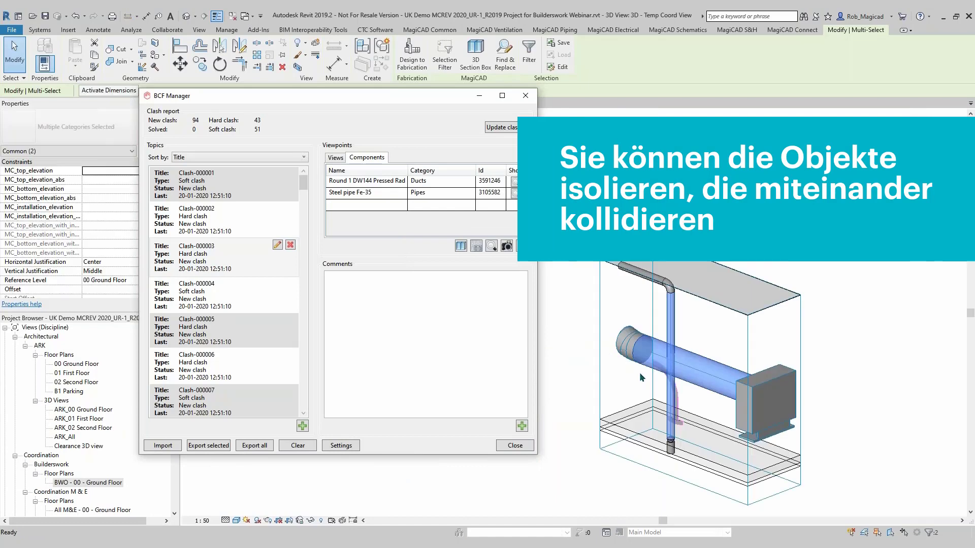
click(477, 247)
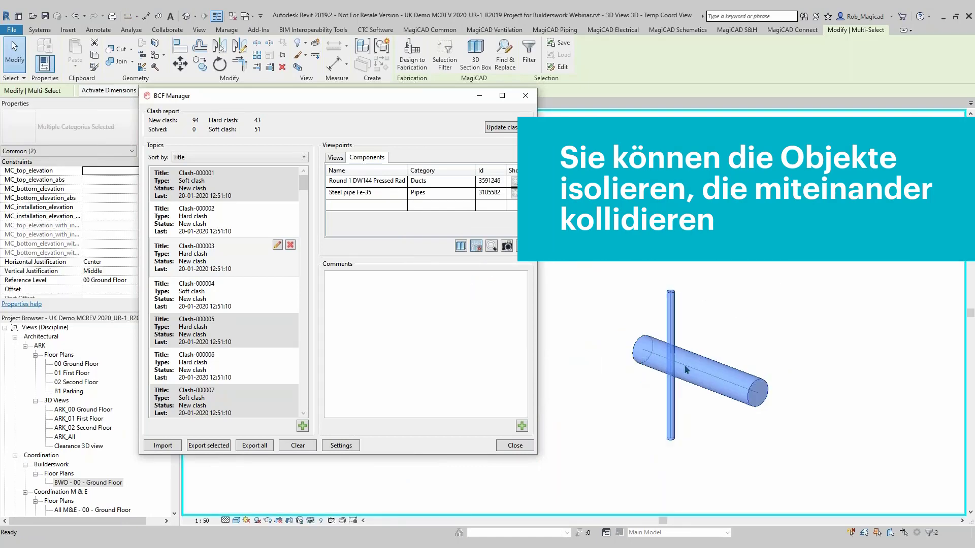